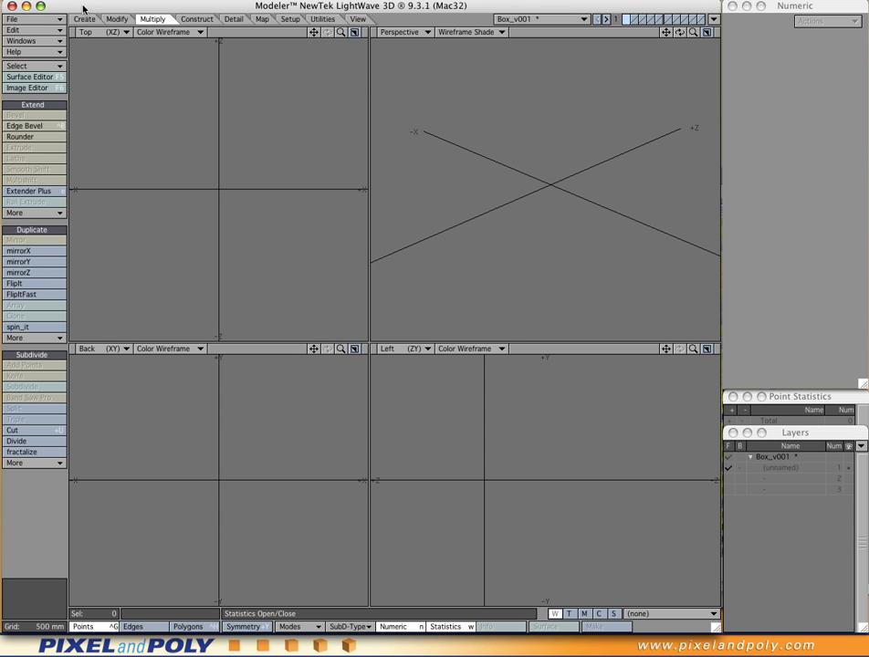
Create a box about 3.41 m wide, 0.98 m high and 3.62 m deep on the ground plane.
{"action": "left_click", "coordinate": [86, 20]}
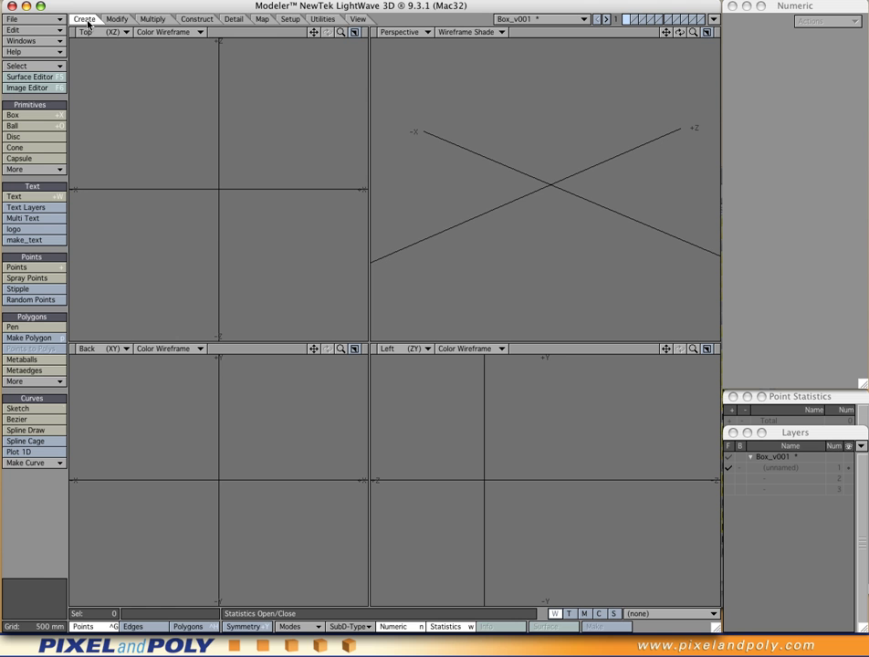
{"action": "left_click", "coordinate": [37, 116]}
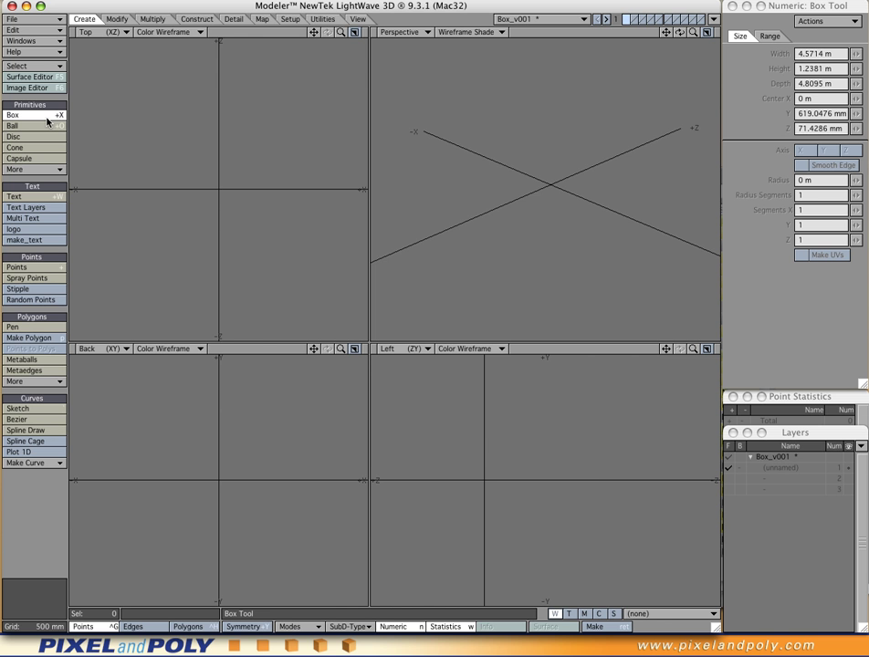
{"action": "left_click_drag", "start_coordinate": [119, 85], "coordinate": [314, 292]}
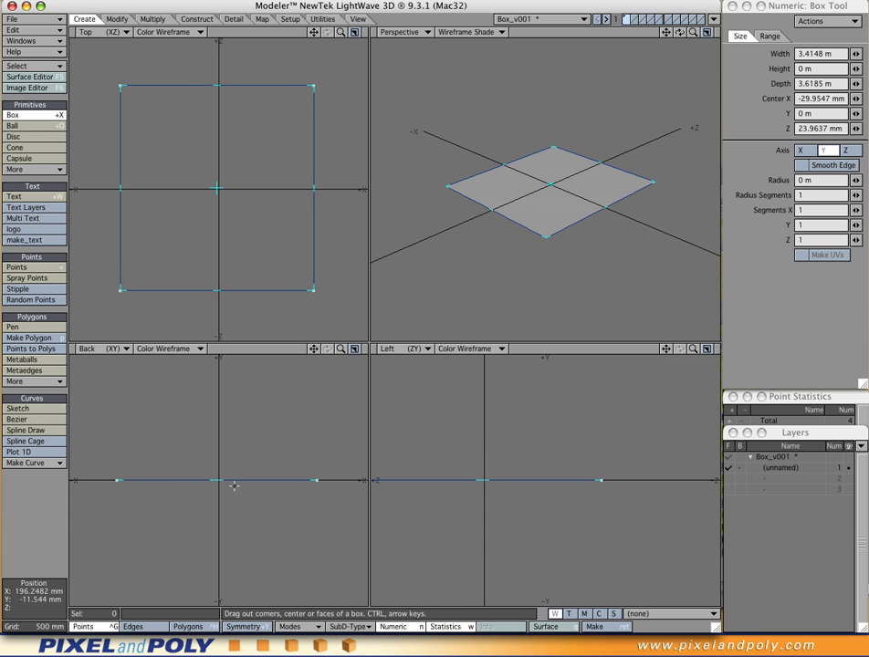
{"action": "left_click_drag", "start_coordinate": [224, 487], "coordinate": [222, 425]}
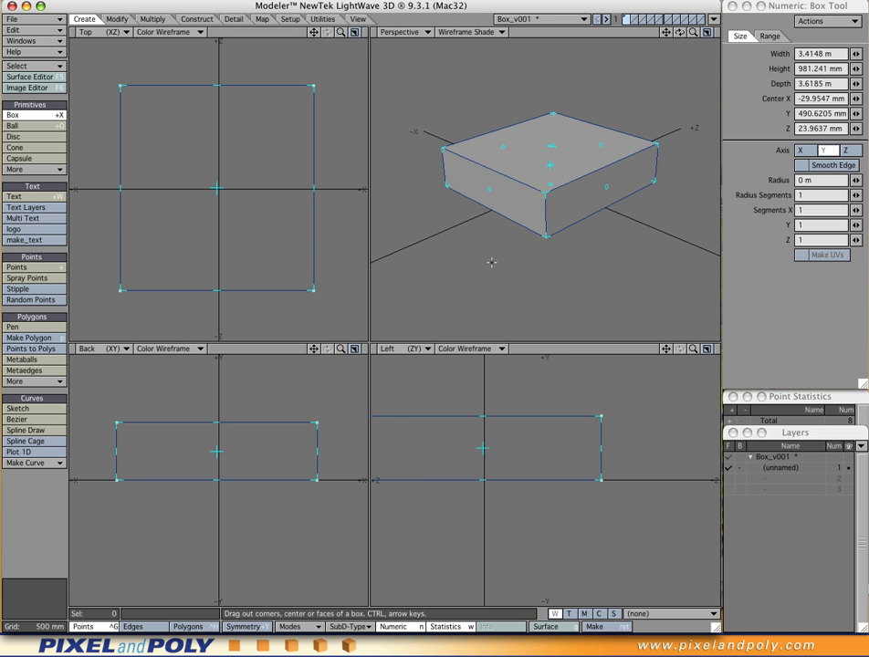
{"action": "key", "text": "space"}
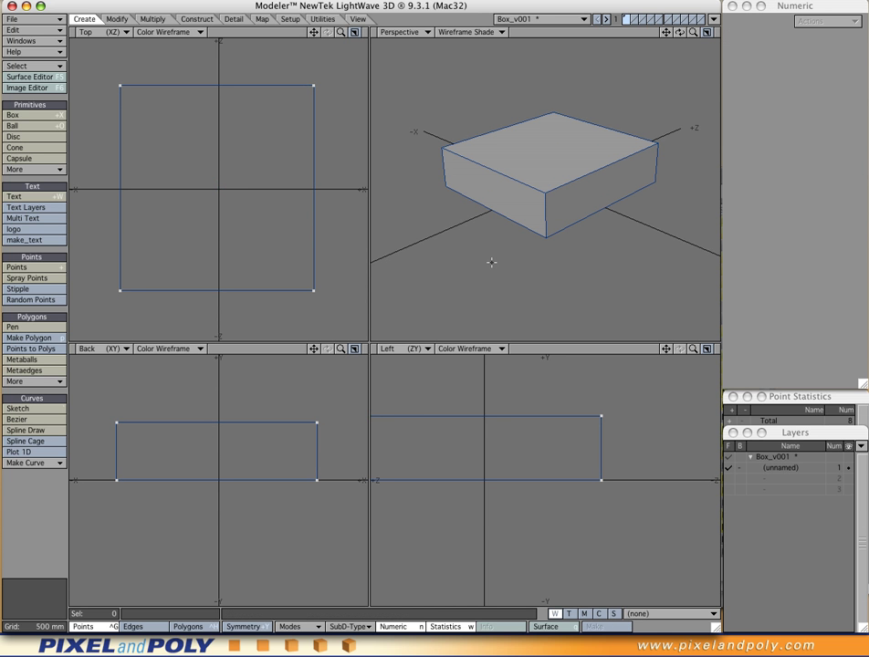
Center the box on the origin and fit it in all views.
{"action": "key", "text": "F2"}
{"action": "key", "text": "a"}
{"action": "mouse_move", "coordinate": [569, 238]}
{"action": "left_mouse_down", "text": "ctrl+alt"}
{"action": "mouse_move", "coordinate": [533, 239]}
{"action": "mouse_move", "coordinate": [510, 255]}
{"action": "mouse_move", "coordinate": [541, 260]}
{"action": "mouse_move", "coordinate": [551, 258]}
{"action": "mouse_move", "coordinate": [514, 248]}
{"action": "mouse_move", "coordinate": [563, 252]}
{"action": "left_mouse_up", "text": "ctrl+alt"}
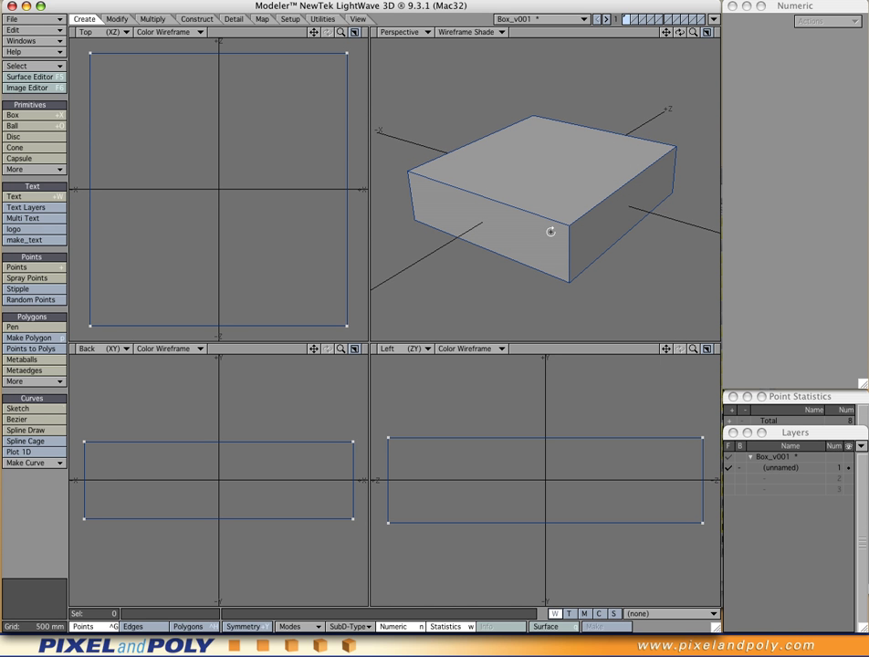
{"action": "left_click_drag", "start_coordinate": [519, 240], "coordinate": [553, 230], "text": "alt"}
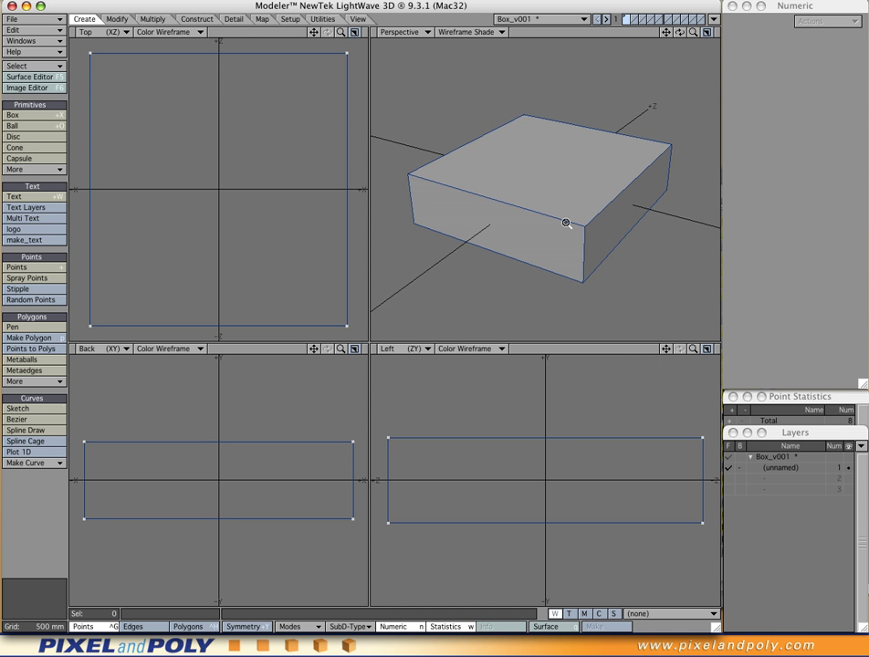
{"action": "left_click_drag", "start_coordinate": [528, 215], "coordinate": [560, 233], "text": "ctrl+alt"}
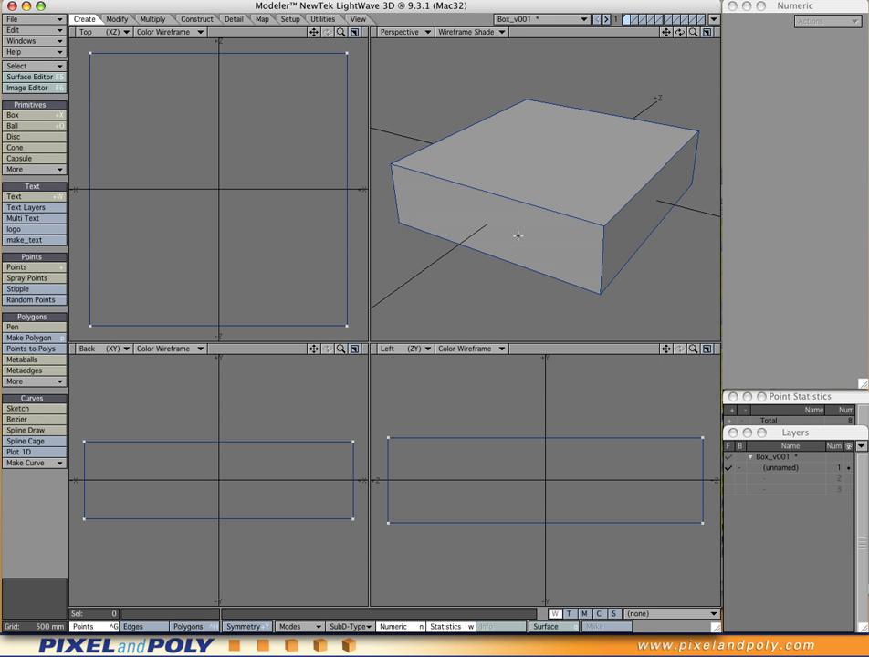
Preview the uncut box as a subdivision surface and switch it back to plain polygons.
{"action": "key", "text": "Tab"}
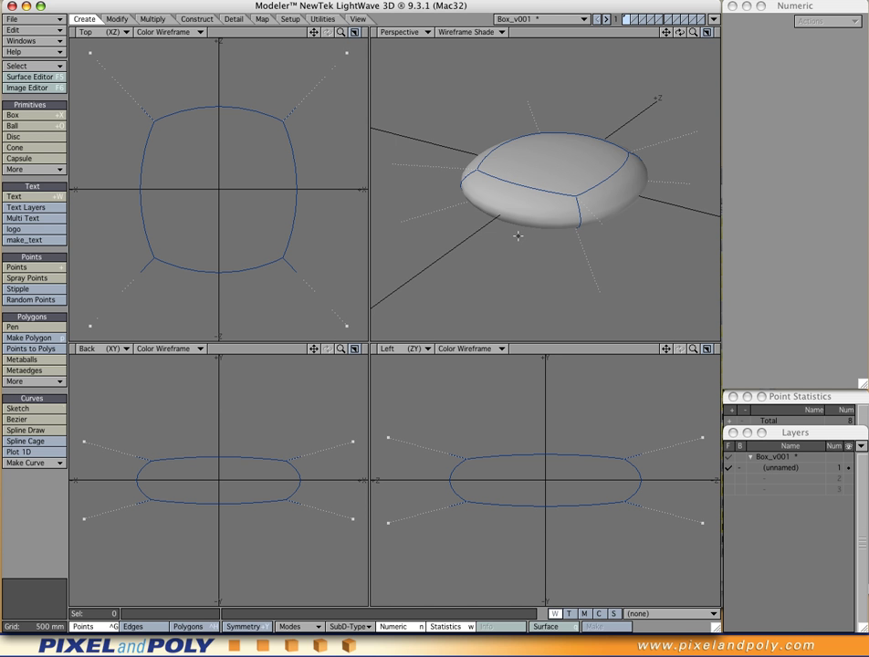
{"action": "left_click_drag", "start_coordinate": [518, 235], "coordinate": [464, 192], "text": "alt"}
{"action": "key", "text": "Tab"}
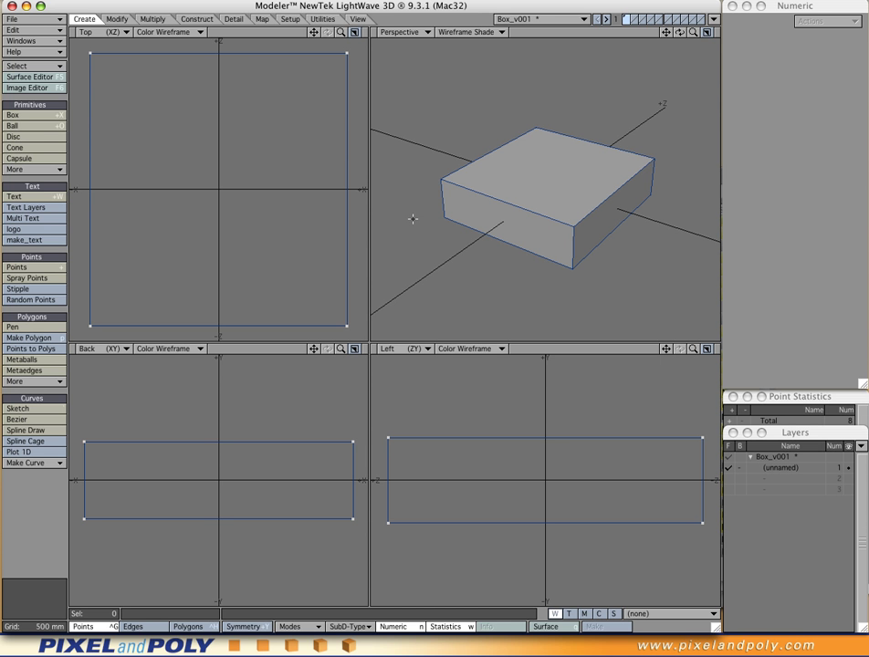
Knife the box in the Top view just inside its +X edge at about 1.57 m and its -Z edge at about -1.69 m.
{"action": "left_click", "coordinate": [155, 22]}
{"action": "left_click", "coordinate": [23, 375]}
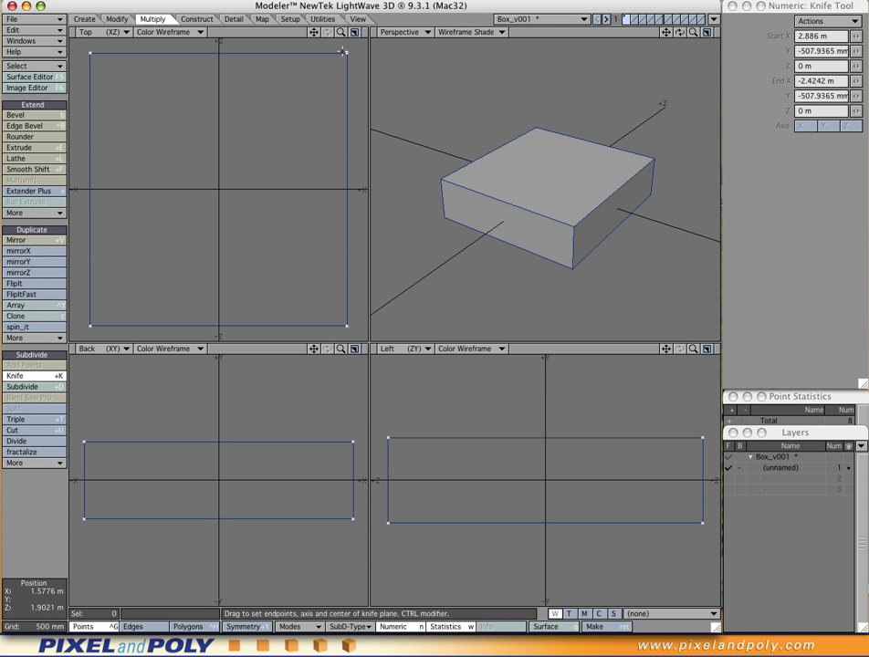
{"action": "left_click_drag", "start_coordinate": [344, 52], "coordinate": [342, 340]}
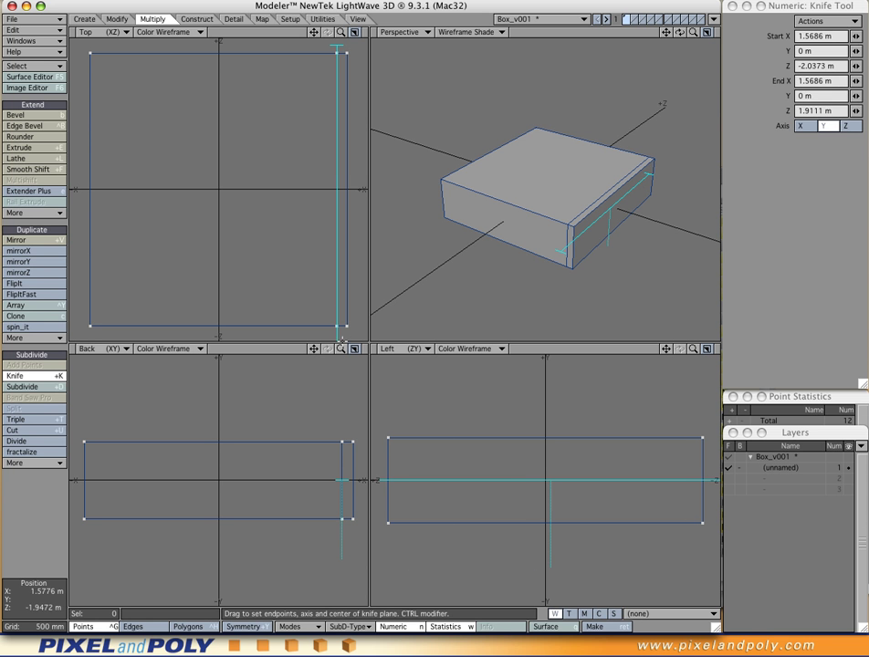
{"action": "key", "text": "space"}
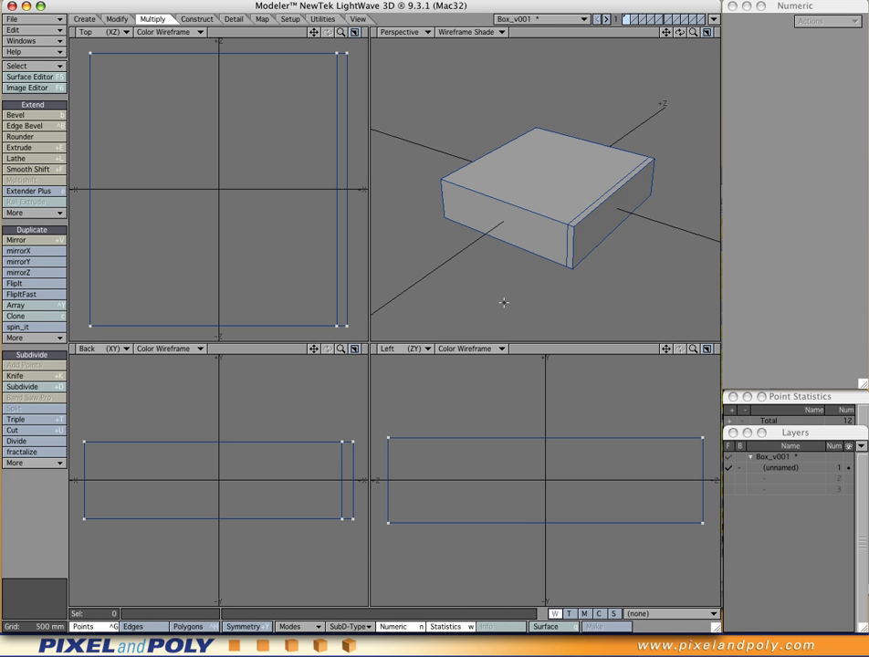
{"action": "left_click_drag", "start_coordinate": [652, 175], "coordinate": [609, 219], "text": "alt"}
{"action": "left_click", "coordinate": [20, 375]}
{"action": "left_click_drag", "start_coordinate": [357, 317], "coordinate": [61, 318]}
{"action": "key", "text": "Return"}
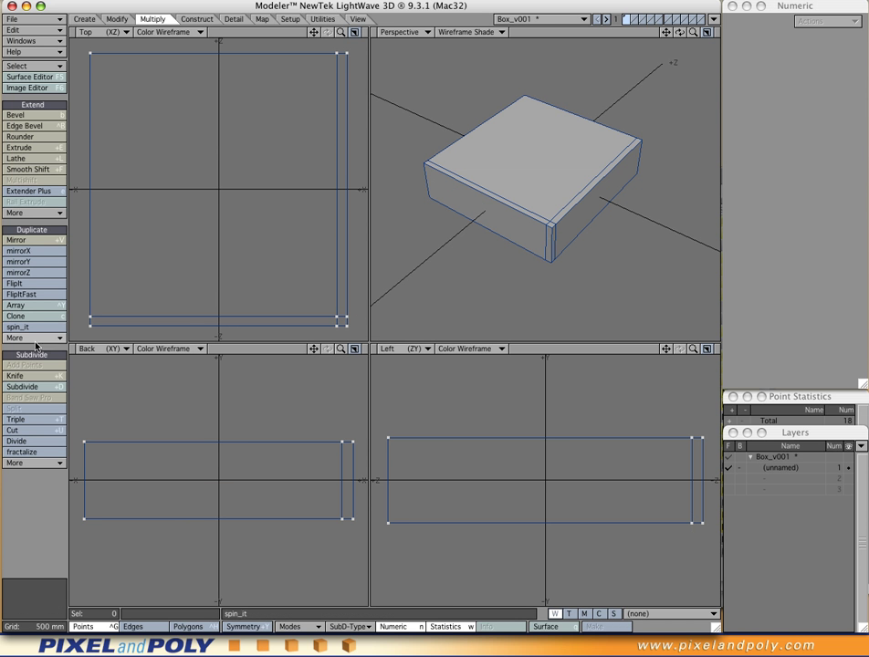
Knife the box in the Top view just inside its +Z edge at about 1.68 m and its -X edge at about -1.59 m.
{"action": "left_click", "coordinate": [20, 376]}
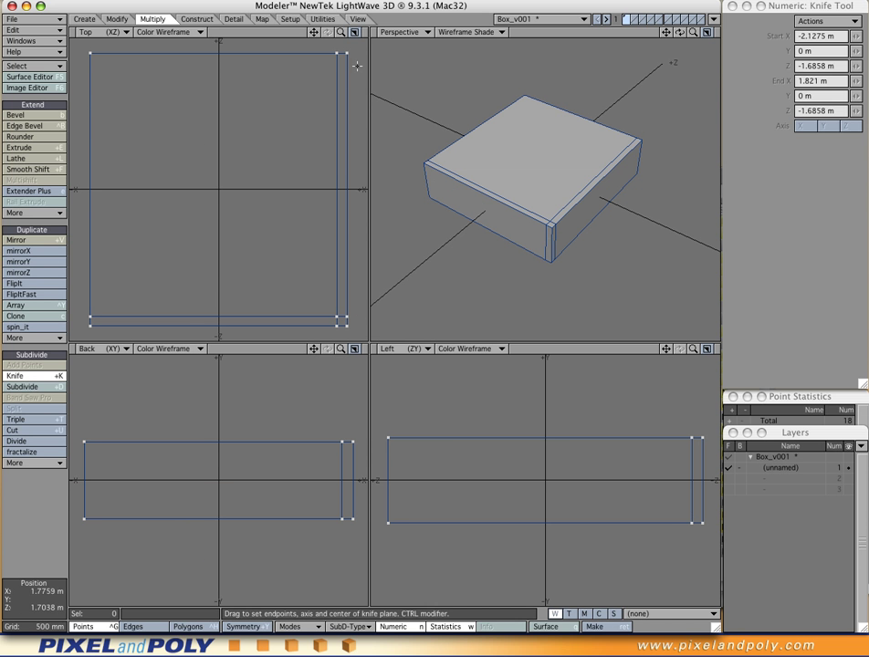
{"action": "left_click_drag", "start_coordinate": [355, 62], "coordinate": [80, 68]}
{"action": "key", "text": "space"}
{"action": "left_click", "coordinate": [32, 377]}
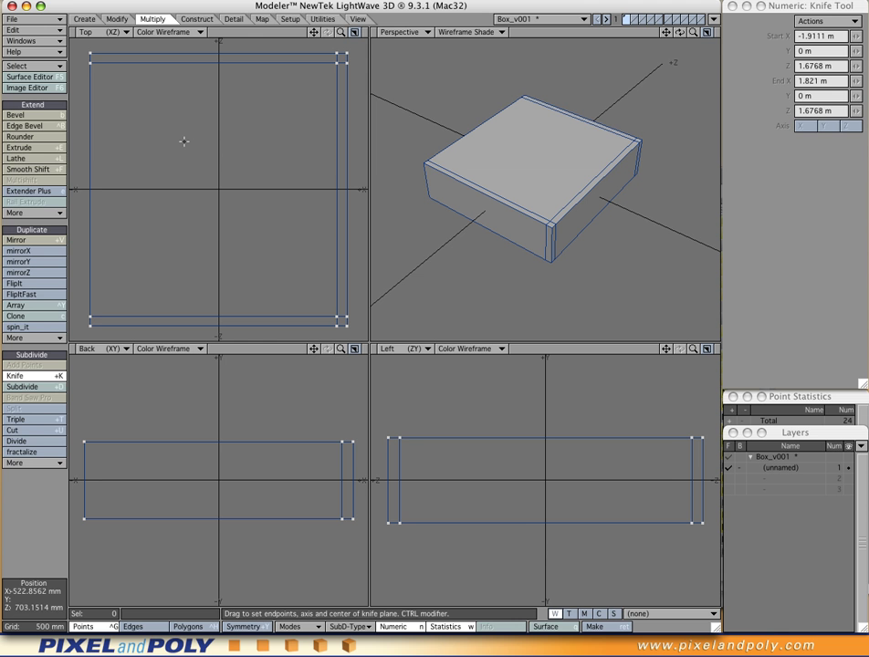
{"action": "left_click_drag", "start_coordinate": [98, 43], "coordinate": [101, 338]}
{"action": "key", "text": "space"}
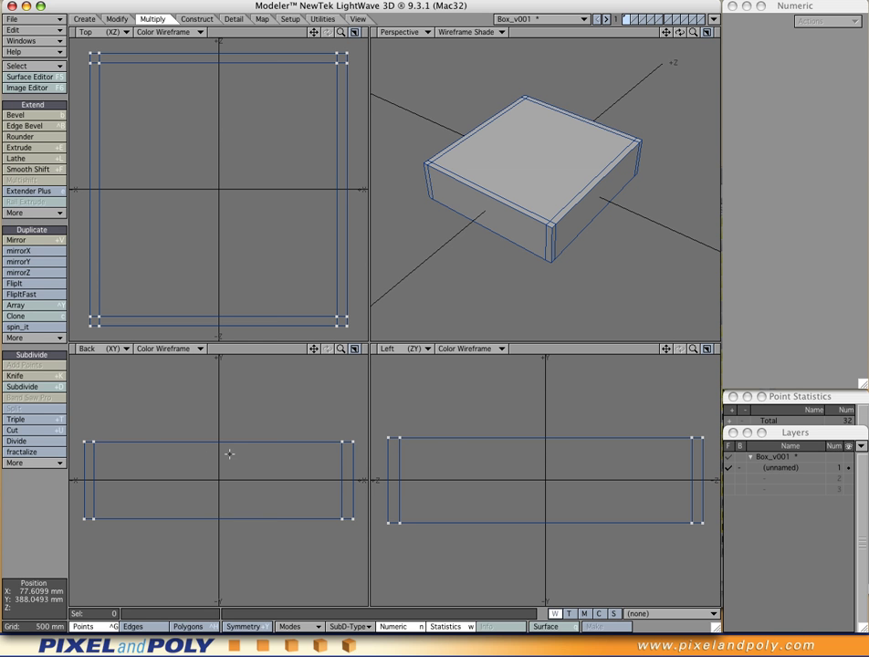
Knife the box horizontally in the Back view just below its upper face at about Y 0.41 m and just above its lower face.
{"action": "key", "text": "shift+k"}
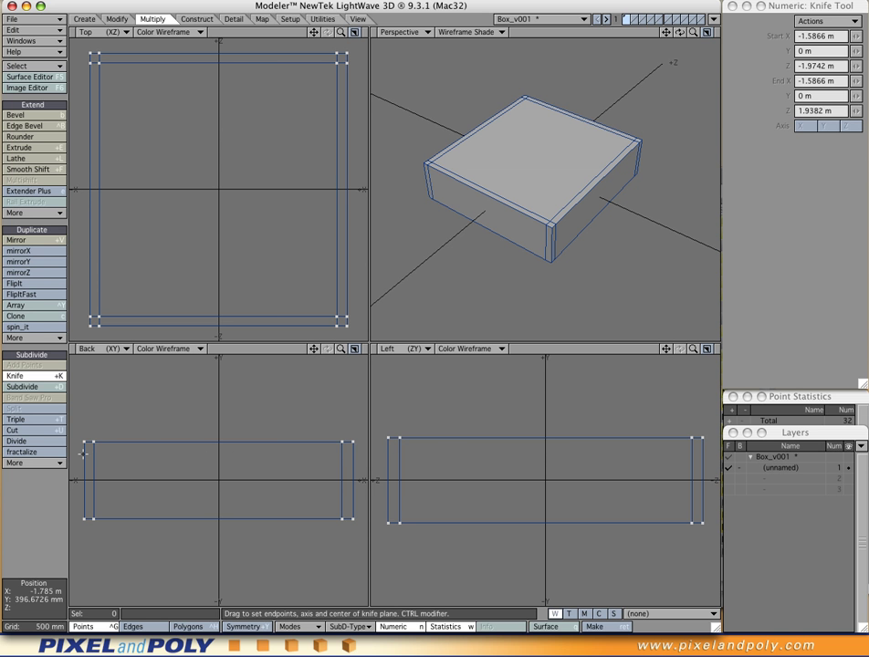
{"action": "left_click_drag", "start_coordinate": [82, 447], "coordinate": [392, 459]}
{"action": "key", "text": "space"}
{"action": "left_click", "coordinate": [37, 378]}
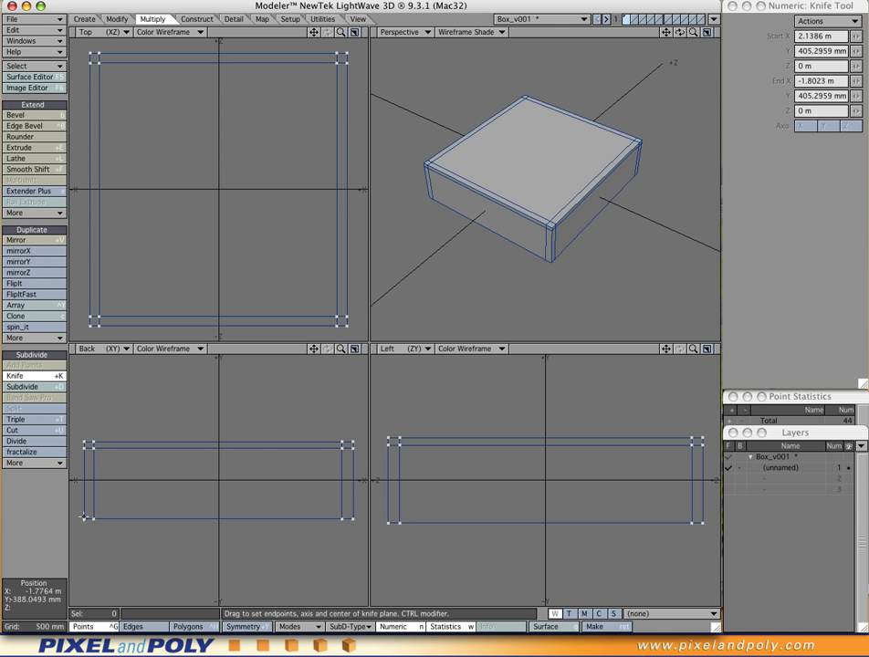
{"action": "left_click_drag", "start_coordinate": [78, 508], "coordinate": [363, 512]}
{"action": "key", "text": "space"}
Turn the knifed box into a subdivision surface and examine its edges and corners from several angles.
{"action": "left_click_drag", "start_coordinate": [545, 219], "coordinate": [531, 236], "text": "alt+shift"}
{"action": "mouse_move", "coordinate": [530, 237]}
{"action": "left_mouse_down", "text": "alt"}
{"action": "mouse_move", "coordinate": [575, 220]}
{"action": "mouse_move", "coordinate": [536, 244]}
{"action": "left_mouse_up", "text": "alt"}
{"action": "left_click_drag", "start_coordinate": [536, 244], "coordinate": [473, 234], "text": "alt"}
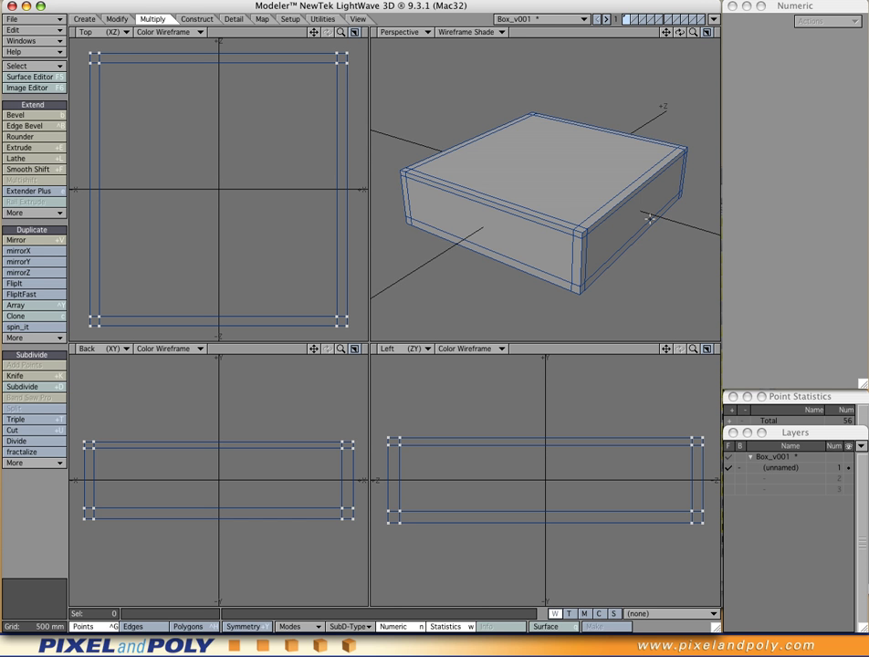
{"action": "left_click_drag", "start_coordinate": [617, 216], "coordinate": [538, 198], "text": "alt"}
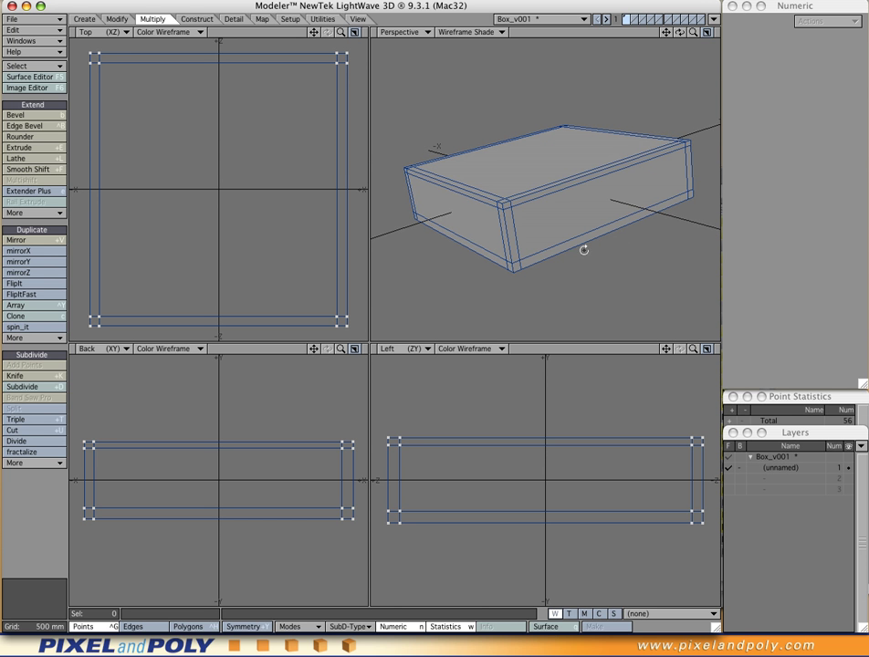
{"action": "left_click_drag", "start_coordinate": [458, 219], "coordinate": [531, 283], "text": "alt"}
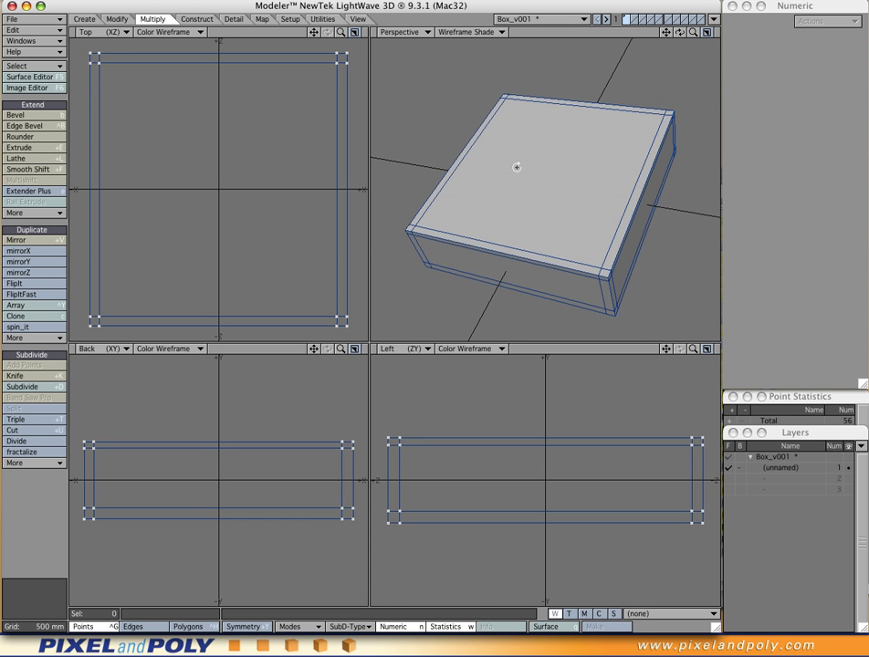
{"action": "left_click_drag", "start_coordinate": [507, 149], "coordinate": [590, 229], "text": "alt"}
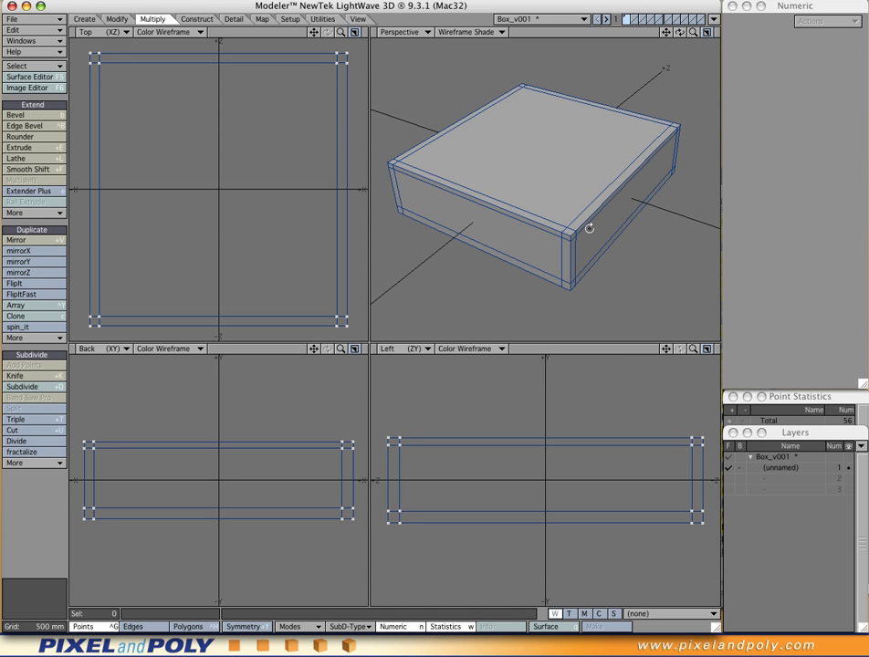
{"action": "key", "text": "Tab"}
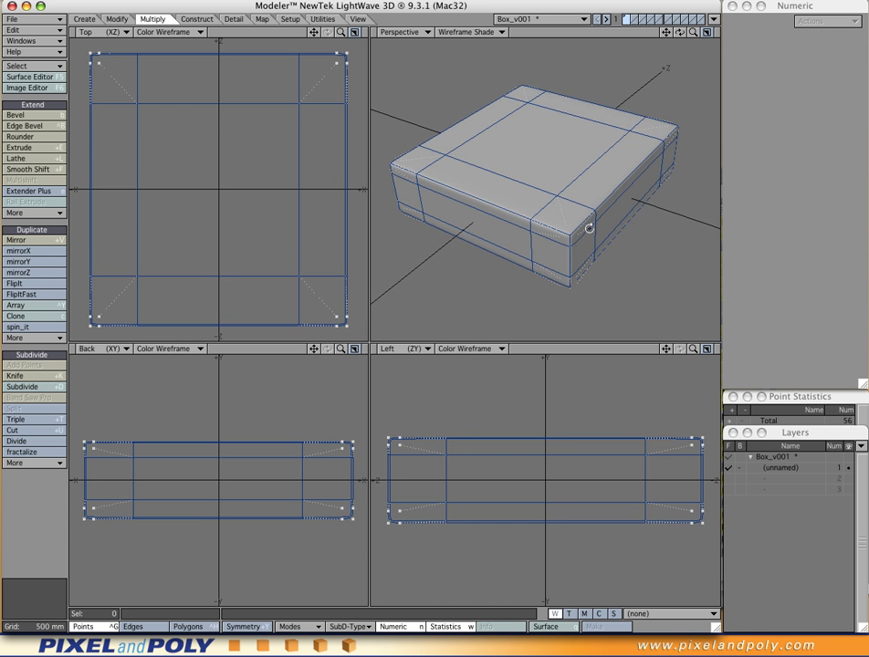
{"action": "left_click_drag", "start_coordinate": [587, 228], "coordinate": [492, 213], "text": "alt"}
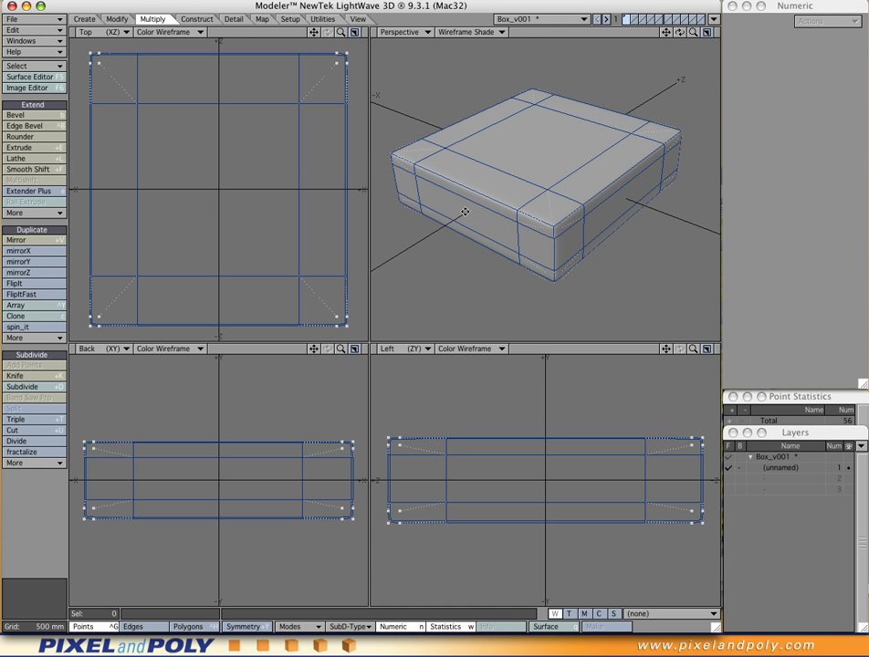
{"action": "left_click_drag", "start_coordinate": [549, 228], "coordinate": [502, 219], "text": "ctrl+alt"}
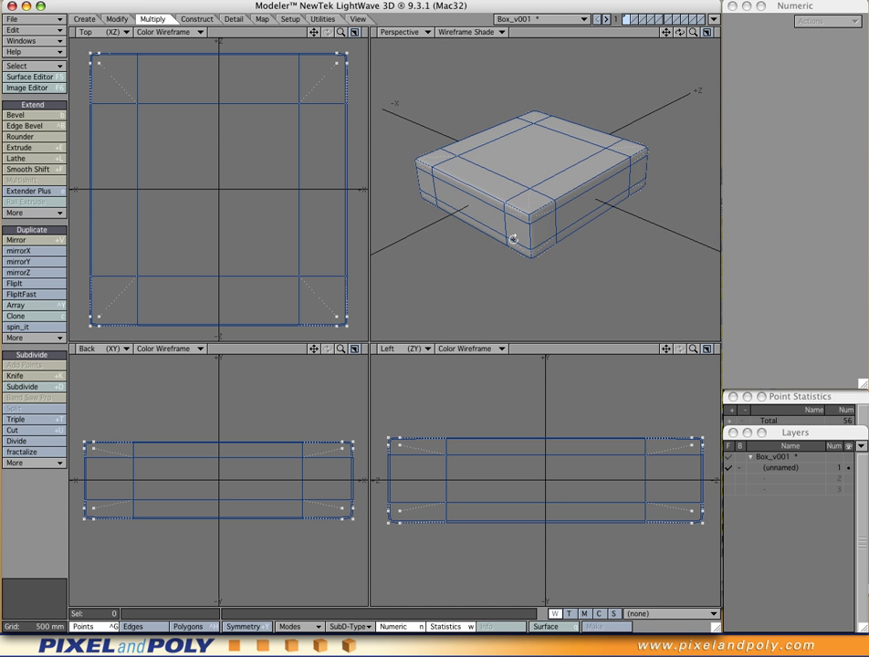
{"action": "left_click_drag", "start_coordinate": [530, 241], "coordinate": [590, 242], "text": "alt"}
{"action": "mouse_move", "coordinate": [529, 218]}
{"action": "left_mouse_down", "text": "alt"}
{"action": "mouse_move", "coordinate": [549, 227]}
{"action": "mouse_move", "coordinate": [541, 228]}
{"action": "left_mouse_up", "text": "alt"}
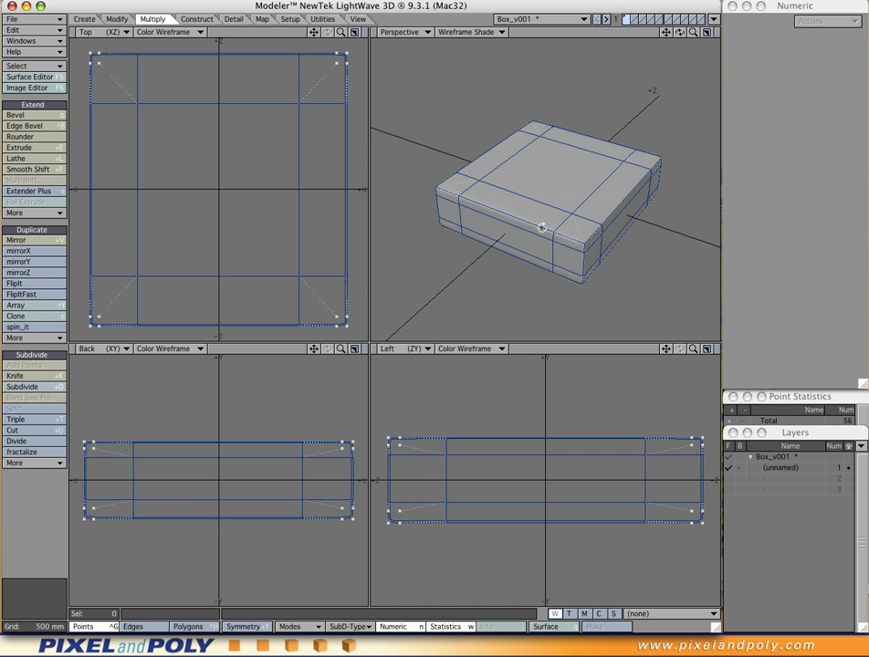
Switch the box back to plain polygons and examine the spacing of the knife cuts at a corner.
{"action": "key", "text": "Tab"}
{"action": "left_click_drag", "start_coordinate": [541, 227], "coordinate": [650, 231], "text": "alt"}
{"action": "left_click_drag", "start_coordinate": [434, 171], "coordinate": [558, 183], "text": "alt+shift"}
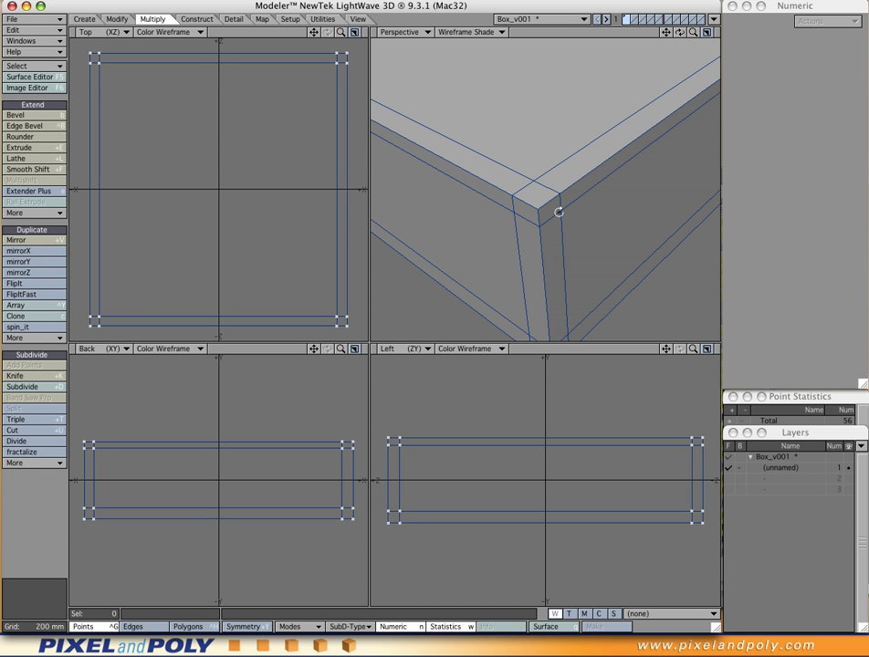
{"action": "scroll", "coordinate": [558, 213], "scroll_direction": "down", "scroll_amount": 5}
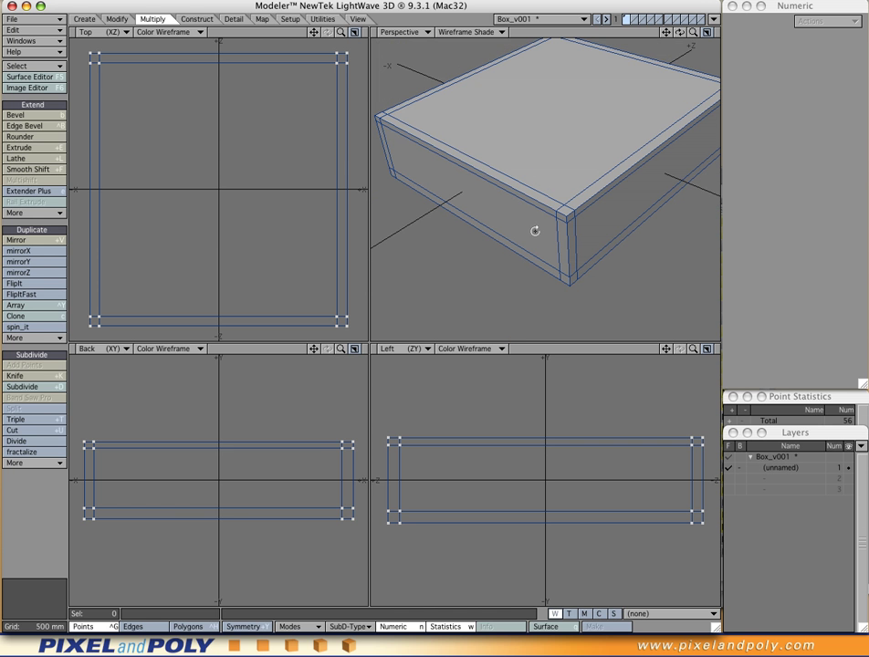
{"action": "scroll", "coordinate": [290, 457], "scroll_direction": "up", "scroll_amount": 5}
{"action": "left_click_drag", "start_coordinate": [298, 460], "coordinate": [230, 442], "text": "alt"}
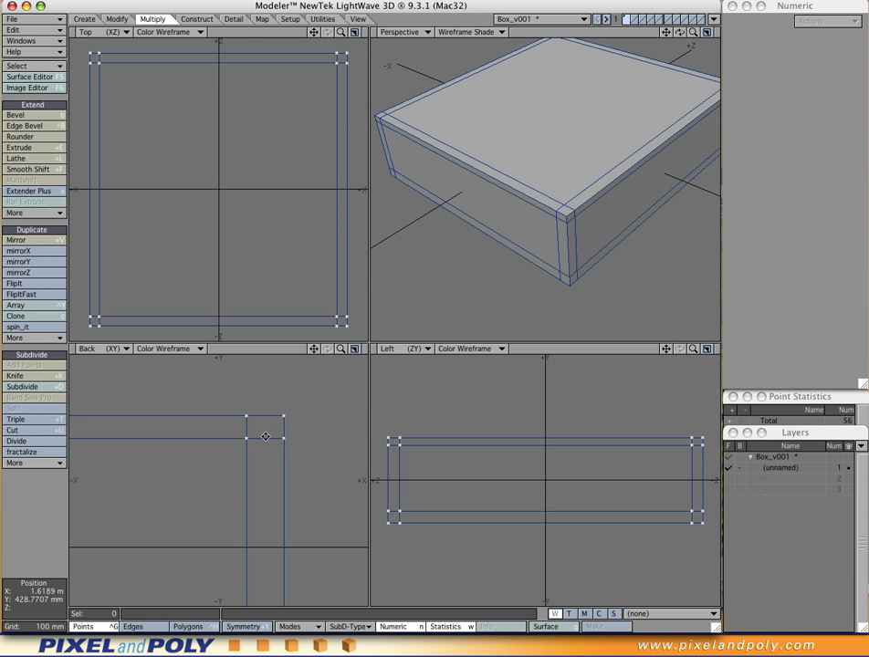
Turn subdivision on again for the knifed box and examine how its corners are rounded up close.
{"action": "left_click_drag", "start_coordinate": [581, 240], "coordinate": [527, 241], "text": "ctrl+alt"}
{"action": "key", "text": "Tab"}
{"action": "scroll", "coordinate": [527, 239], "scroll_direction": "up", "scroll_amount": 6}
{"action": "left_click_drag", "start_coordinate": [485, 208], "coordinate": [507, 211], "text": "alt"}
{"action": "scroll", "coordinate": [520, 202], "scroll_direction": "down", "scroll_amount": 6}
{"action": "left_click_drag", "start_coordinate": [612, 217], "coordinate": [562, 227], "text": "alt+shift"}
Return the knifed box to plain polygons and delete it from the layer.
{"action": "key", "text": "u"}
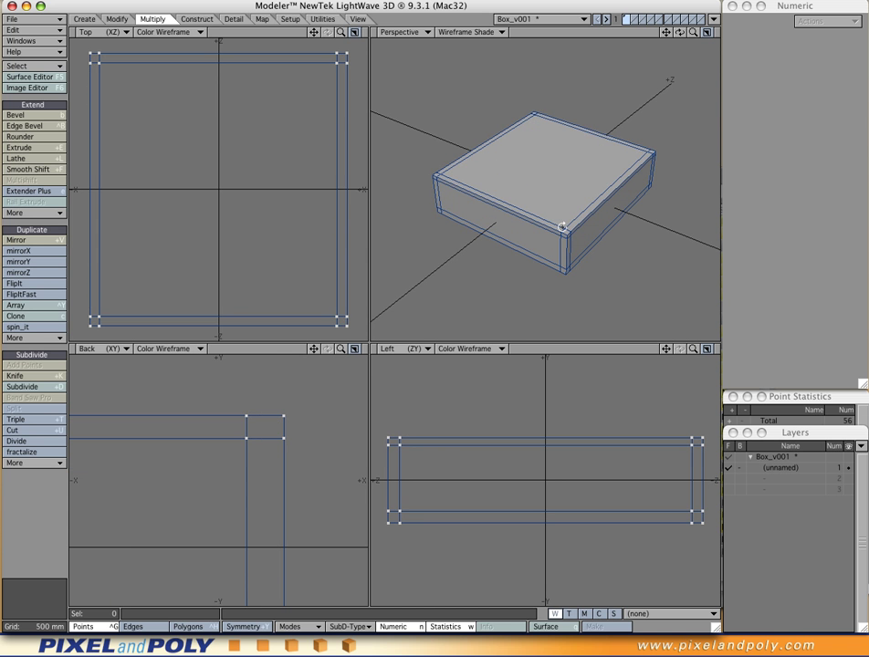
{"action": "key", "text": "shift+u"}
{"action": "key", "text": "u"}
{"action": "key", "text": "Delete"}
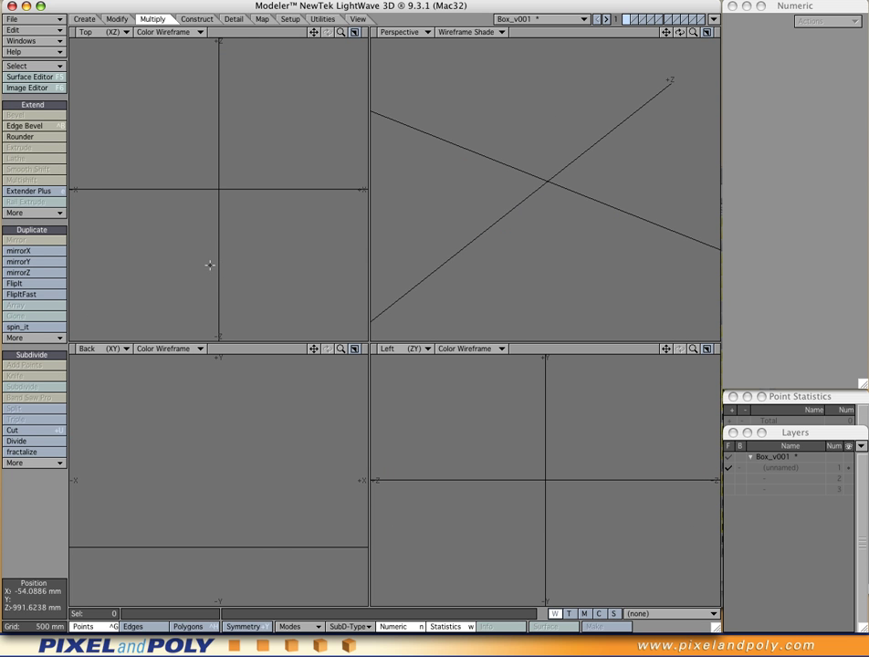
Create a new box about 2.92 m wide, 0.65 m high and 2.75 m deep on the ground plane.
{"action": "left_click", "coordinate": [84, 19]}
{"action": "left_click", "coordinate": [13, 115]}
{"action": "left_click_drag", "start_coordinate": [107, 84], "coordinate": [330, 292]}
{"action": "left_click_drag", "start_coordinate": [219, 549], "coordinate": [210, 374]}
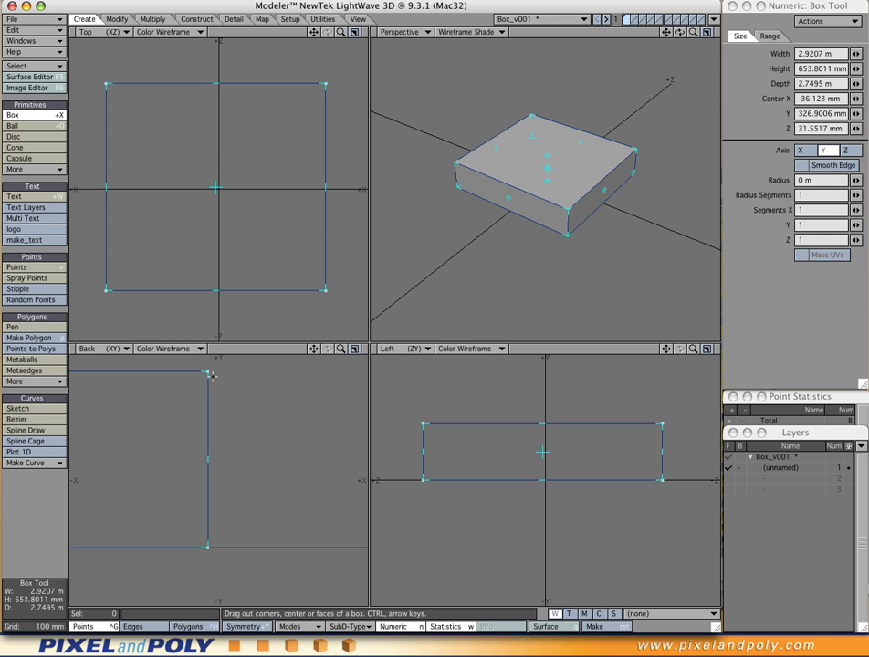
{"action": "key", "text": "Return"}
Center the new box on the origin and fit it in all views.
{"action": "key", "text": "a"}
{"action": "key", "text": "F2"}
{"action": "key", "text": "a"}
{"action": "key", "text": "a"}
{"action": "left_click_drag", "start_coordinate": [519, 234], "coordinate": [576, 300], "text": "alt"}
{"action": "left_click_drag", "start_coordinate": [515, 290], "coordinate": [503, 266], "text": "alt+shift"}
{"action": "left_click_drag", "start_coordinate": [573, 283], "coordinate": [565, 285], "text": "alt"}
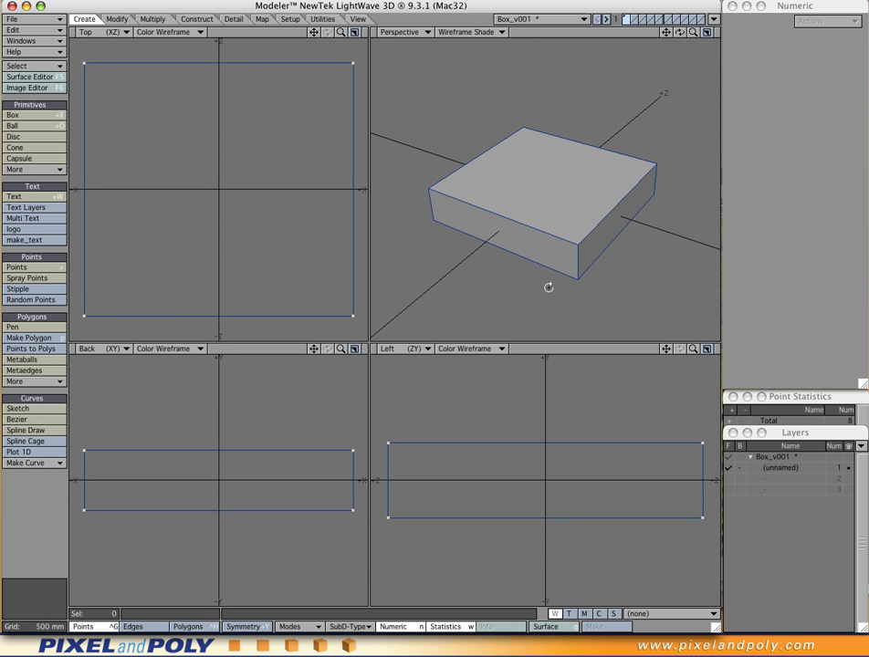
{"action": "mouse_move", "coordinate": [481, 260]}
{"action": "left_mouse_down", "text": "alt"}
{"action": "mouse_move", "coordinate": [466, 248]}
{"action": "mouse_move", "coordinate": [484, 240]}
{"action": "left_mouse_up", "text": "alt"}
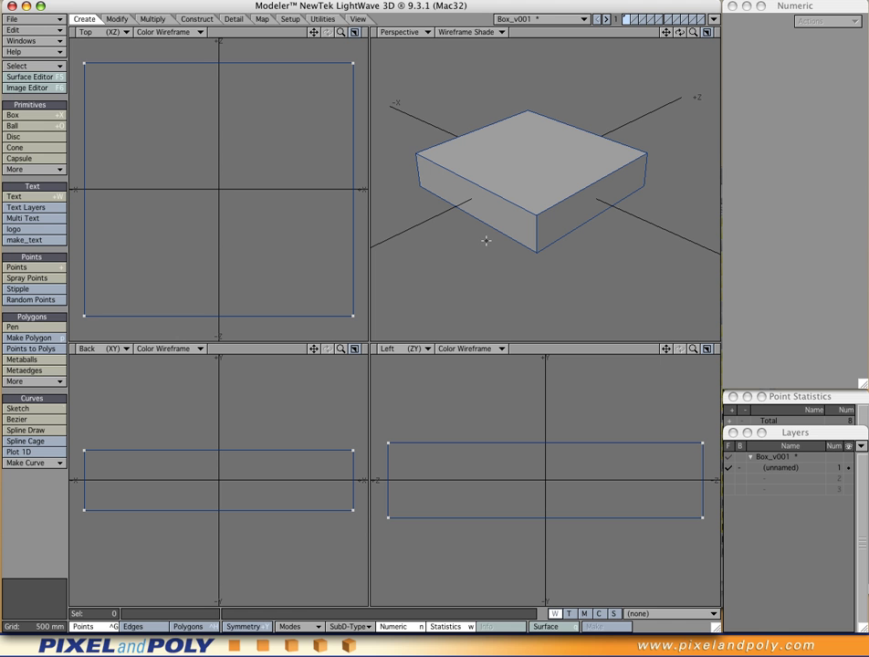
Switch to polygon selection, try out picking the box's front and top faces, and clear the selection.
{"action": "left_click", "coordinate": [200, 630]}
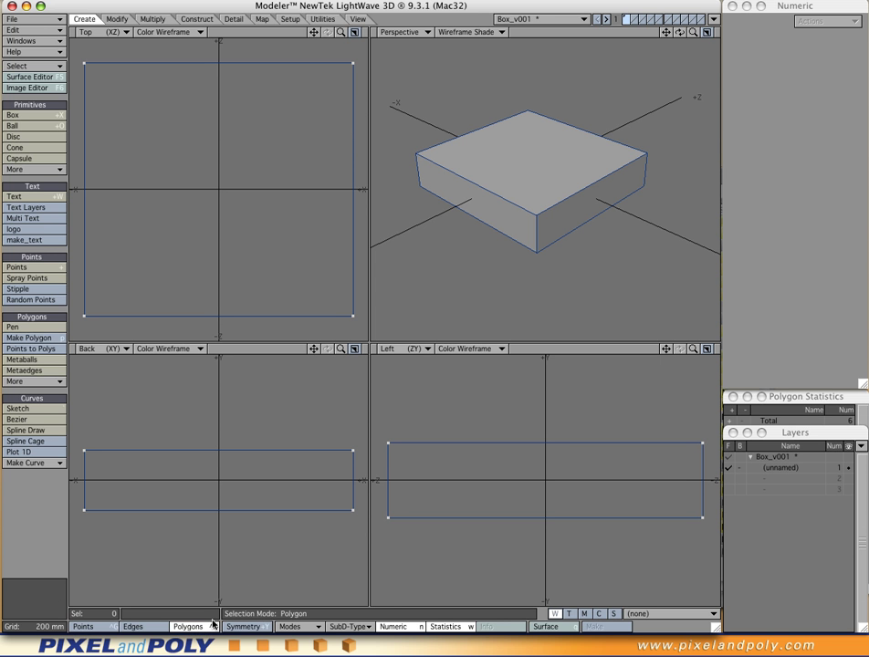
{"action": "left_click", "coordinate": [514, 221]}
{"action": "left_click", "coordinate": [534, 184]}
{"action": "left_click_drag", "start_coordinate": [540, 226], "coordinate": [596, 263], "text": "alt"}
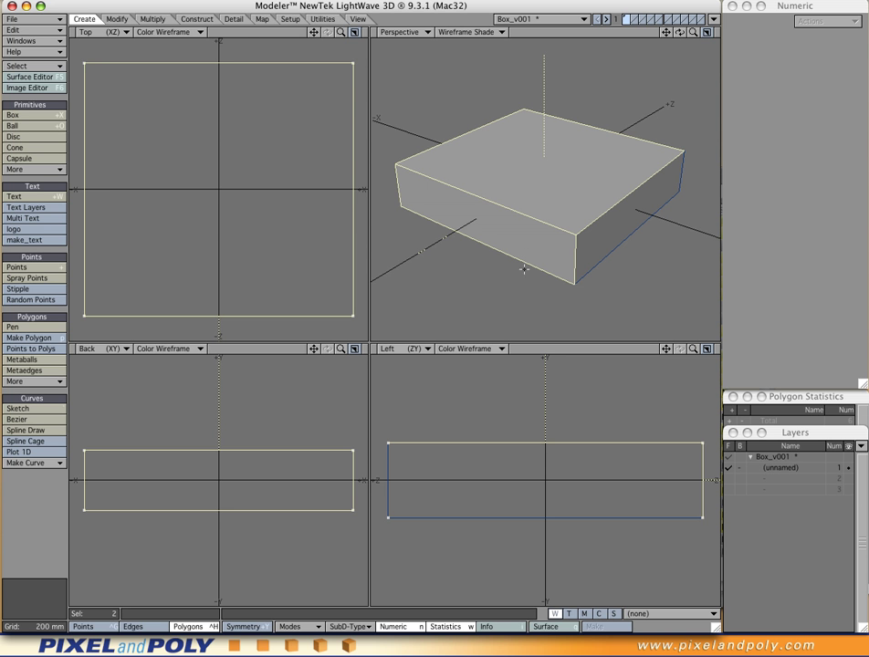
{"action": "left_click_drag", "start_coordinate": [530, 256], "coordinate": [491, 241], "text": "alt"}
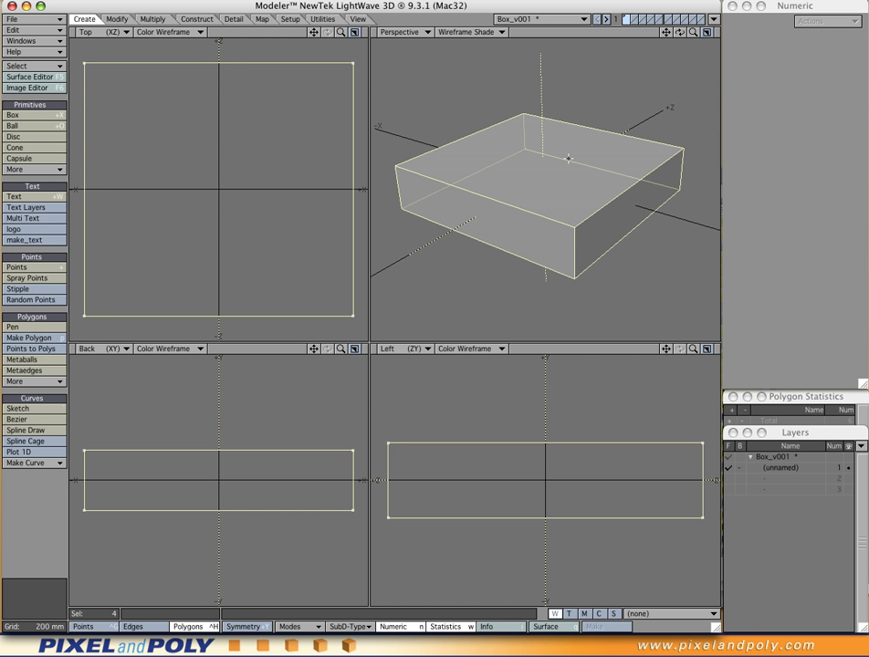
{"action": "key", "text": "slash"}
Try out the front-top and front-side face pairs as selections for the cut direction, and clear them again.
{"action": "left_click", "coordinate": [514, 234]}
{"action": "left_click", "coordinate": [536, 203]}
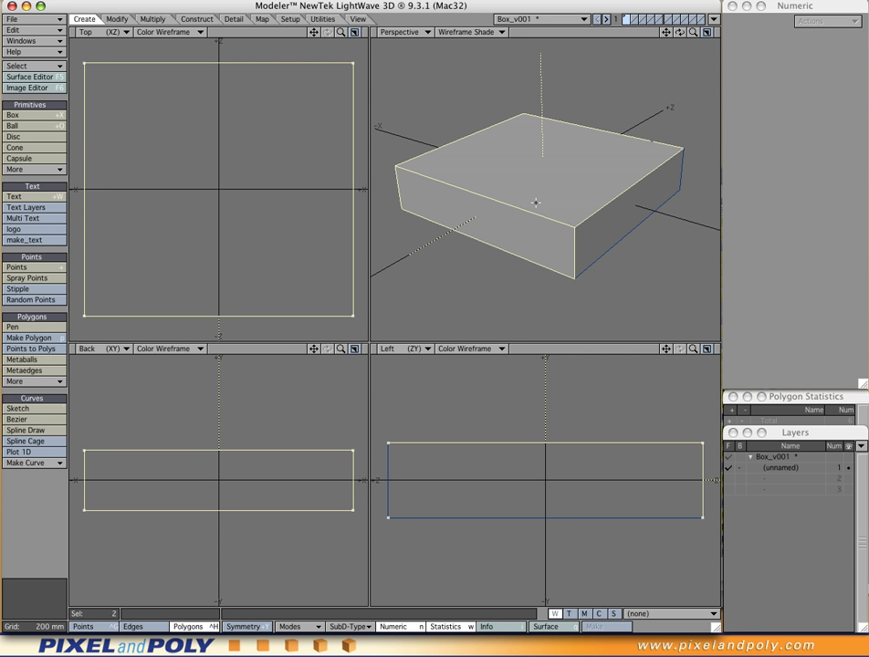
{"action": "left_click", "coordinate": [534, 206]}
{"action": "left_click", "coordinate": [605, 237]}
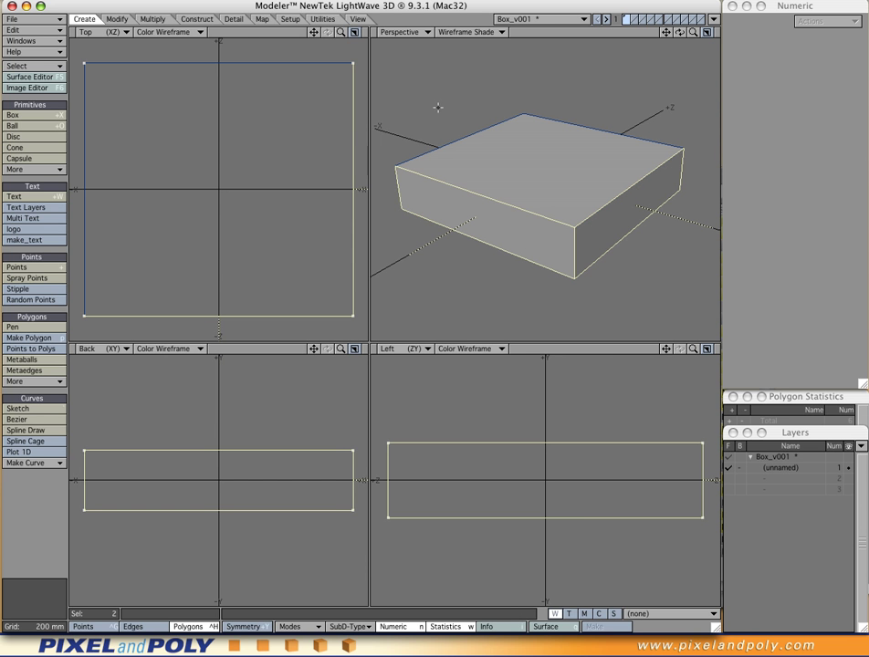
{"action": "key", "text": "/"}
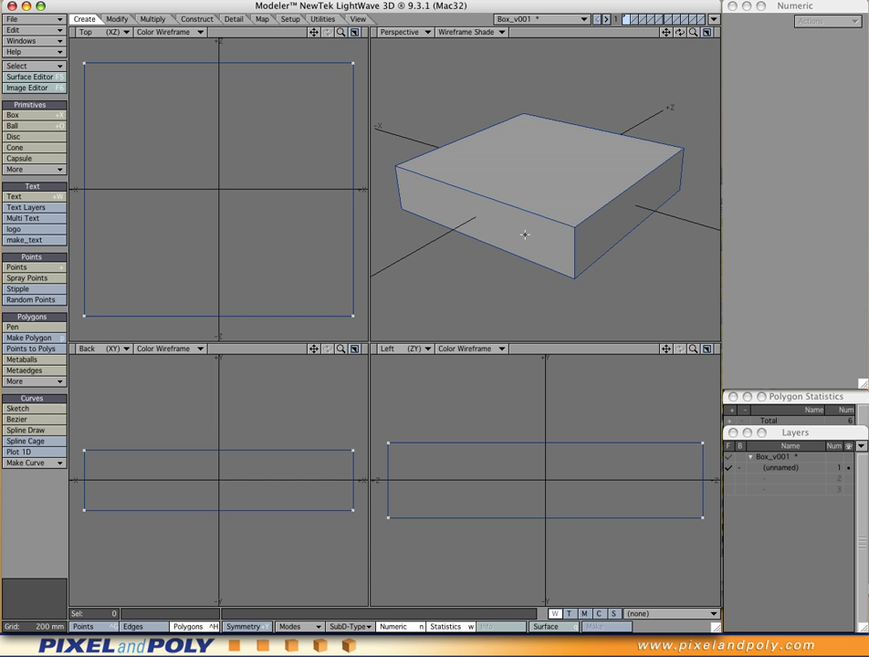
{"action": "left_click", "coordinate": [524, 234]}
{"action": "left_click", "coordinate": [539, 207]}
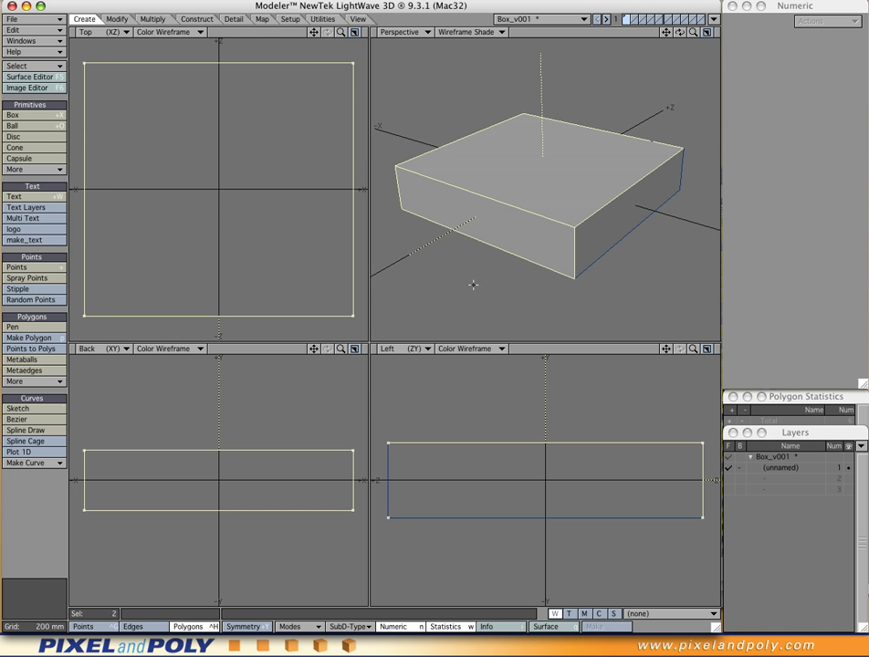
{"action": "left_click", "coordinate": [152, 18]}
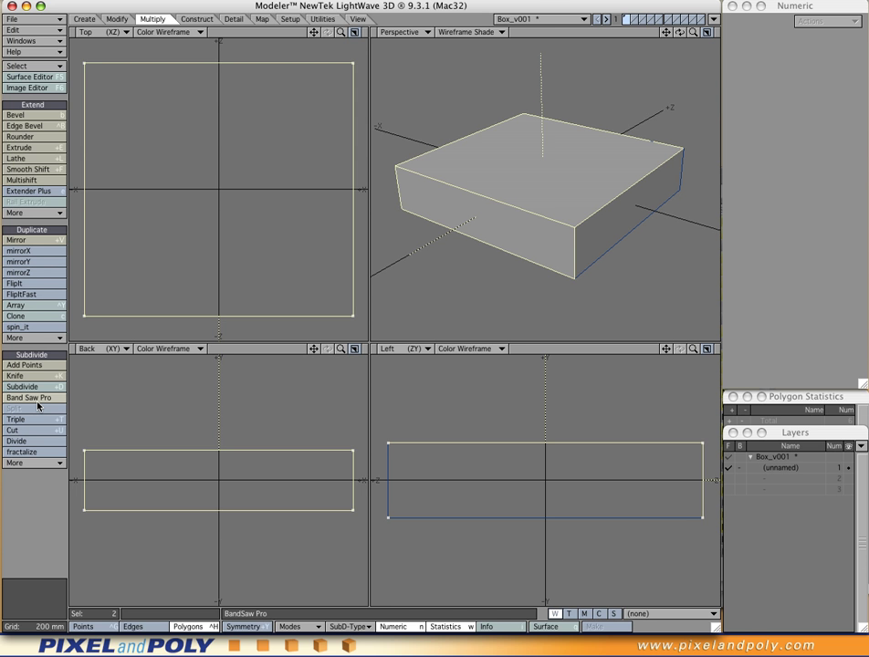
{"action": "key", "text": "slash"}
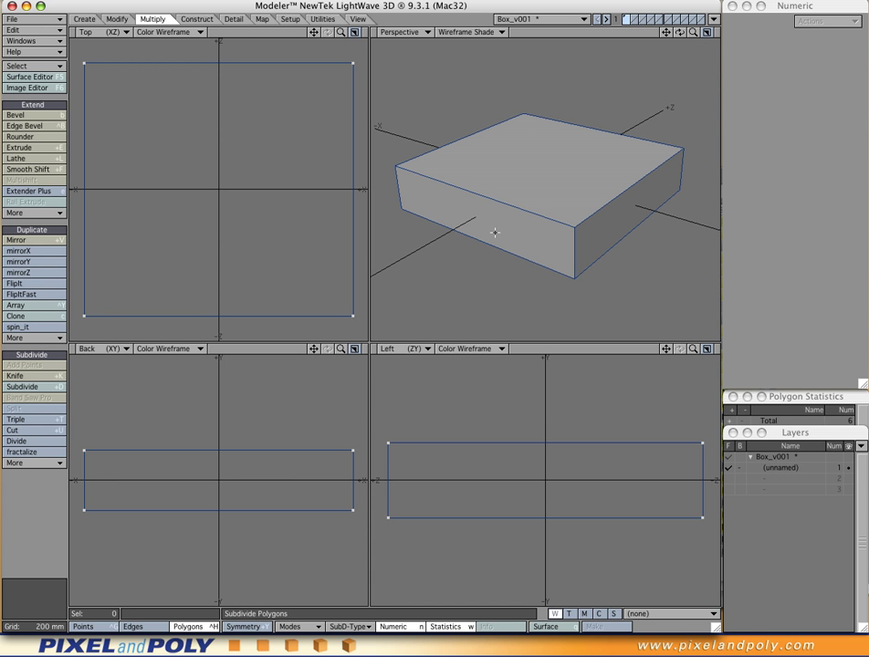
Start BandSaw Pro on the box's front and top faces with the Delete operation and clear its existing cuts.
{"action": "left_click_drag", "start_coordinate": [495, 233], "coordinate": [535, 189]}
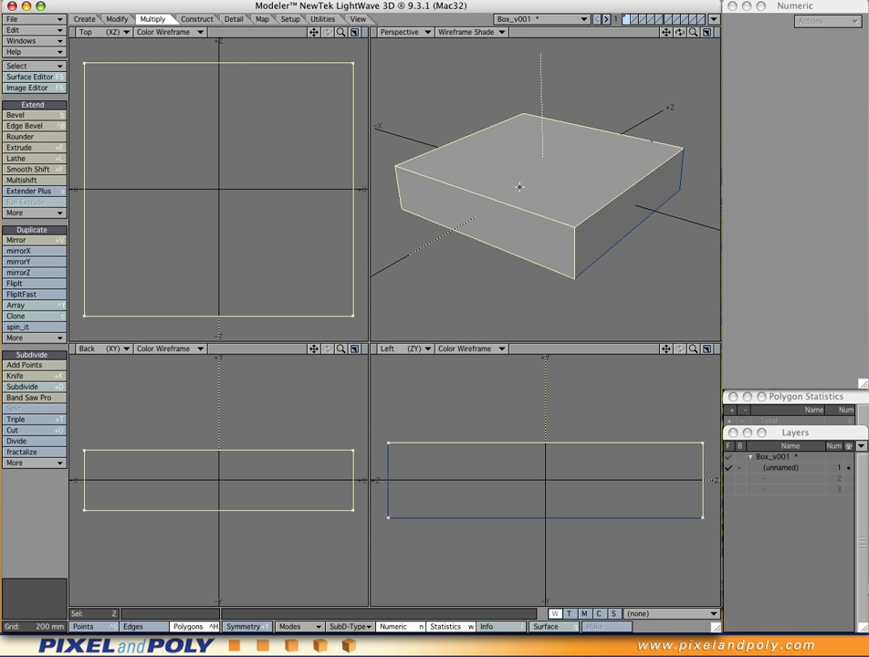
{"action": "left_click", "coordinate": [450, 160], "text": "ctrl+shift"}
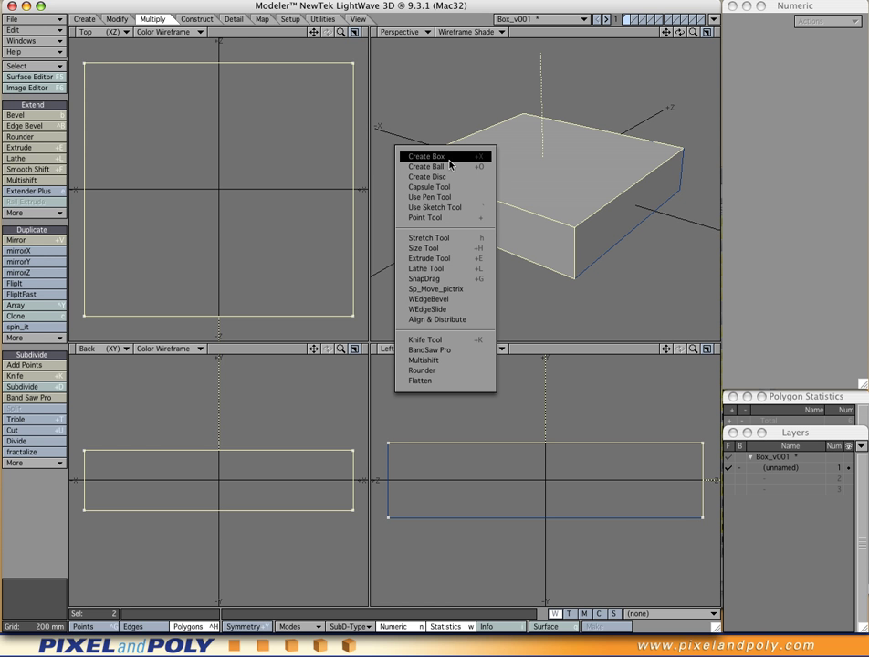
{"action": "left_click", "coordinate": [446, 350]}
{"action": "left_click", "coordinate": [826, 156]}
{"action": "left_click", "coordinate": [826, 170]}
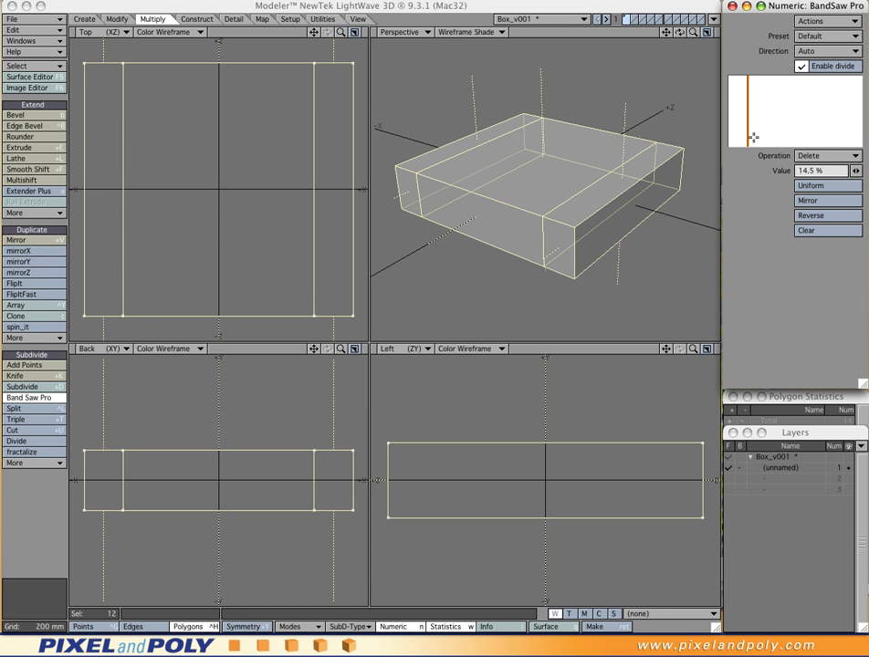
{"action": "left_click", "coordinate": [806, 230]}
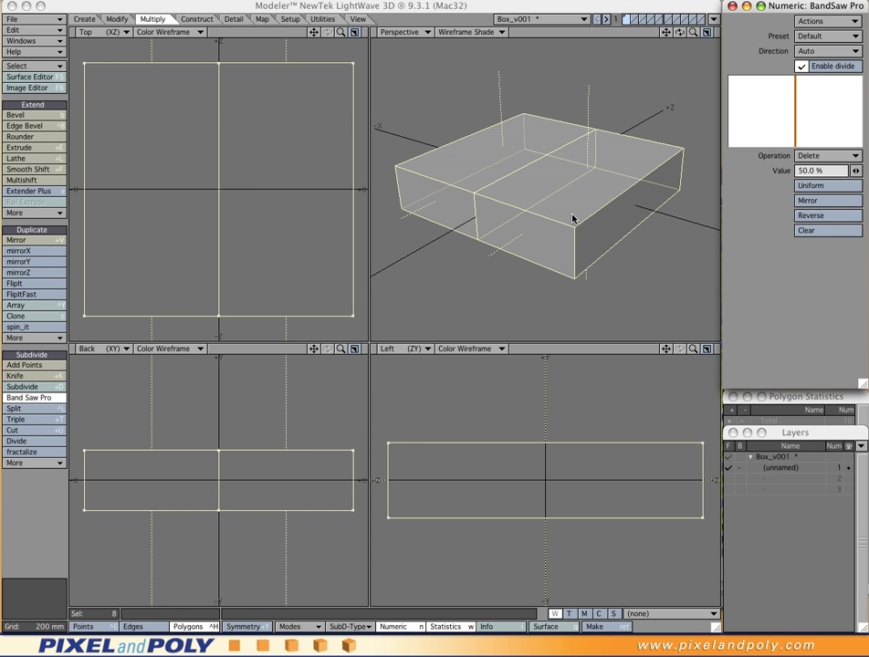
Move the BandSaw Pro cut close to the box's +X side by setting its position to 2%.
{"action": "left_click_drag", "start_coordinate": [569, 238], "coordinate": [549, 252], "text": "alt"}
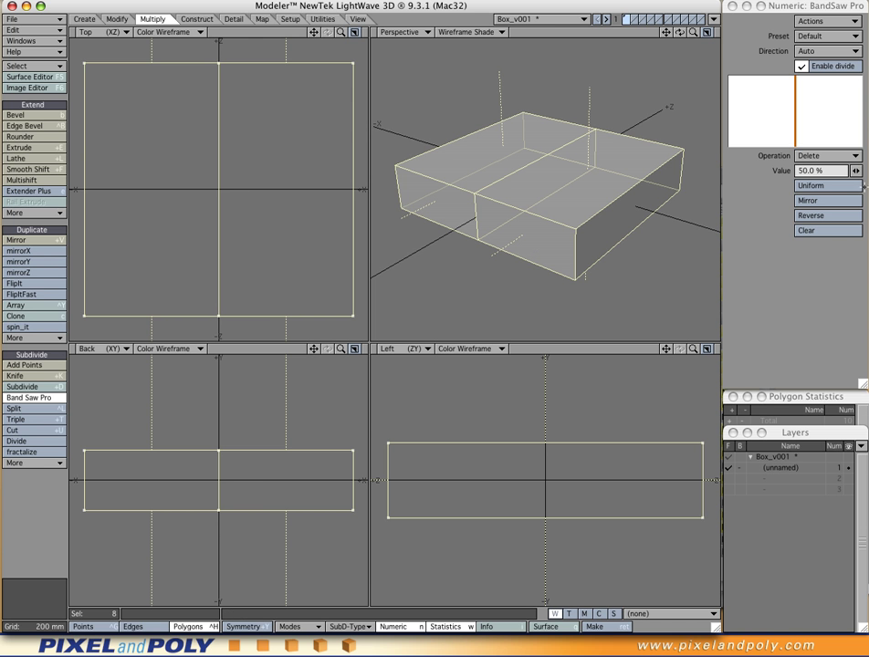
{"action": "left_click_drag", "start_coordinate": [860, 173], "coordinate": [846, 174]}
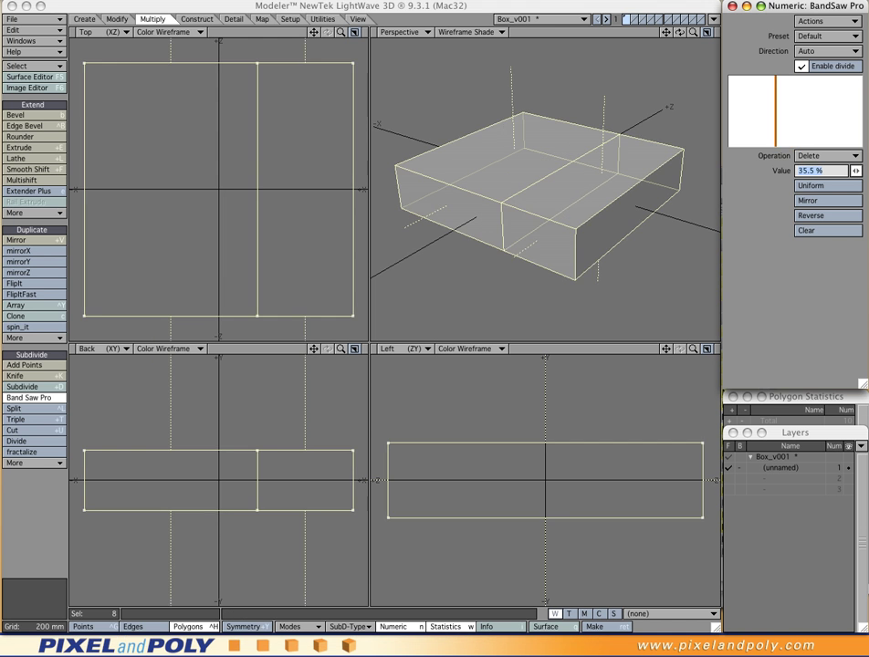
{"action": "left_click_drag", "start_coordinate": [856, 170], "coordinate": [802, 171]}
{"action": "left_click_drag", "start_coordinate": [735, 109], "coordinate": [731, 109]}
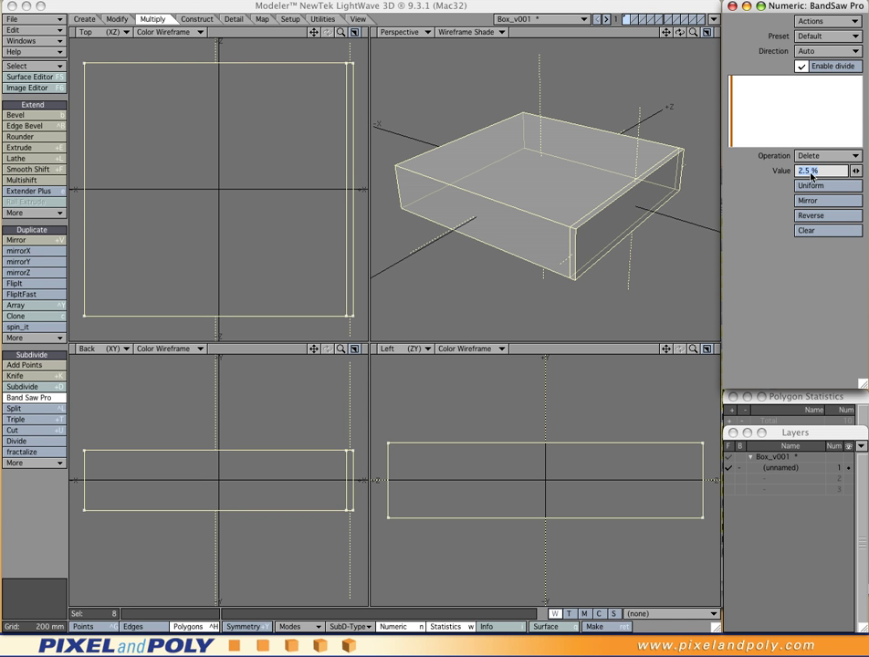
{"action": "double_click", "coordinate": [804, 171]}
{"action": "type", "text": "2"}
{"action": "key", "text": "Return"}
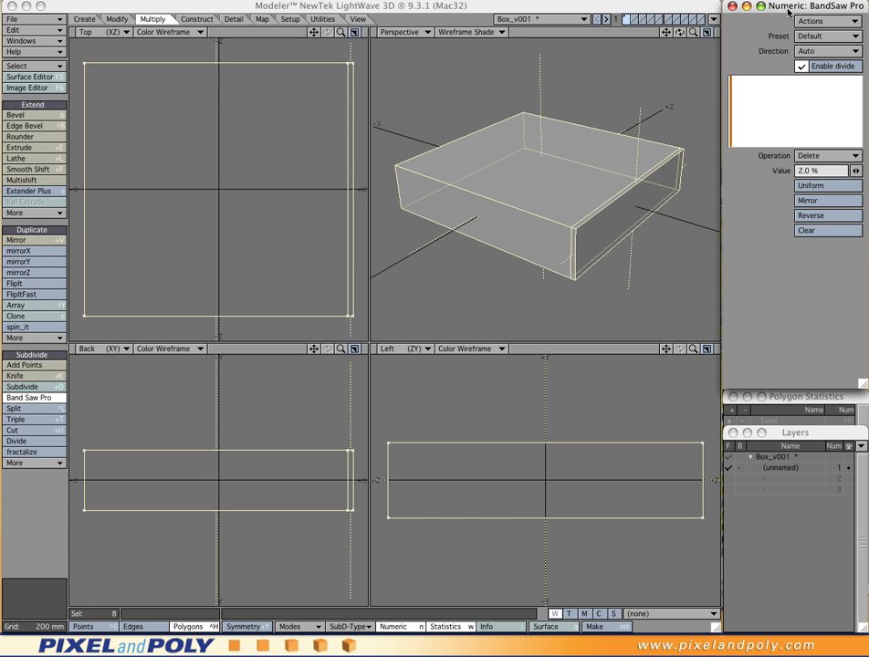
Mirror the 2% cut to the box's opposite side, finish the band saw operation and clear the selection.
{"action": "left_click", "coordinate": [810, 203]}
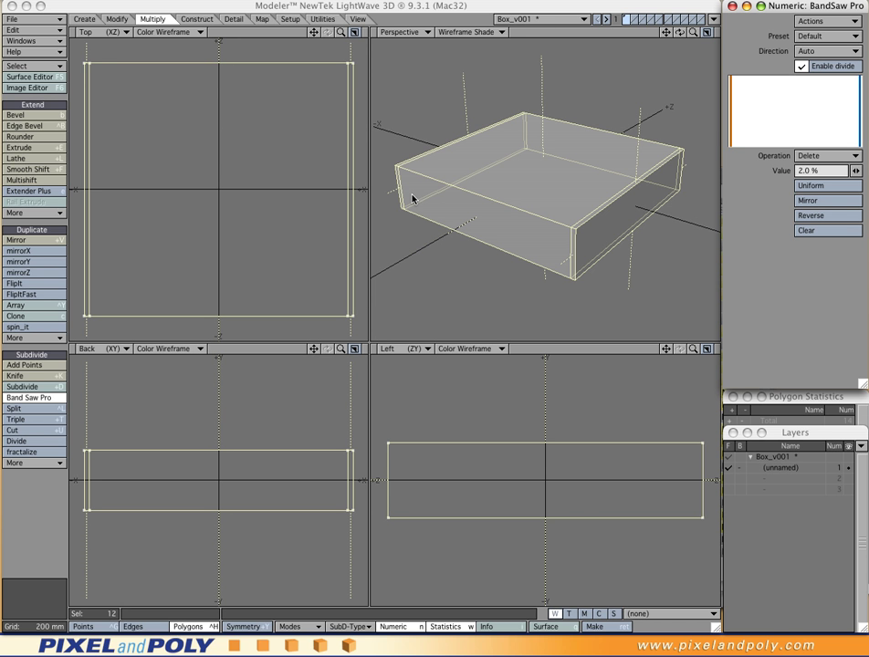
{"action": "left_click_drag", "start_coordinate": [477, 250], "coordinate": [539, 268], "text": "alt"}
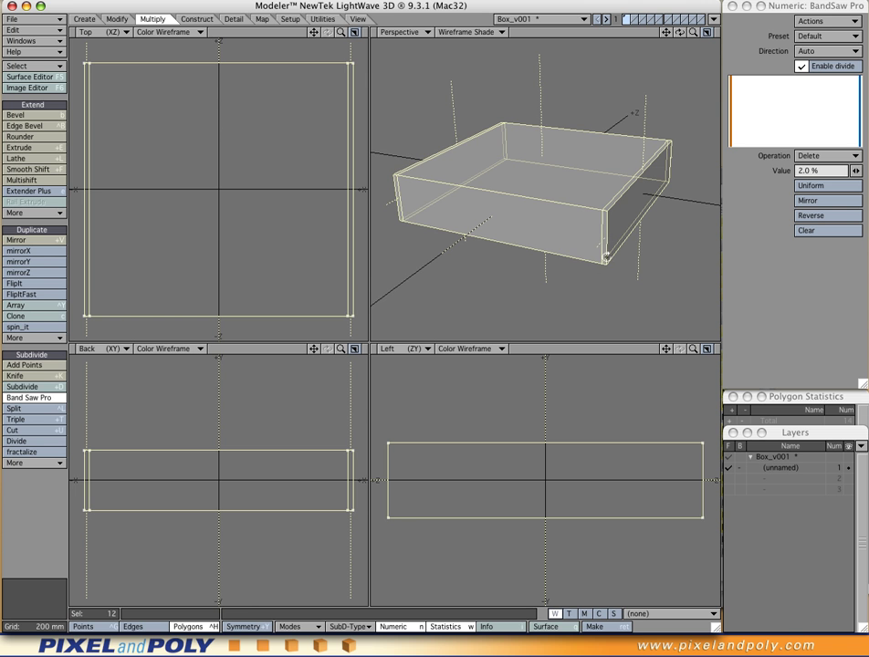
{"action": "left_click_drag", "start_coordinate": [548, 246], "coordinate": [527, 253], "text": "alt"}
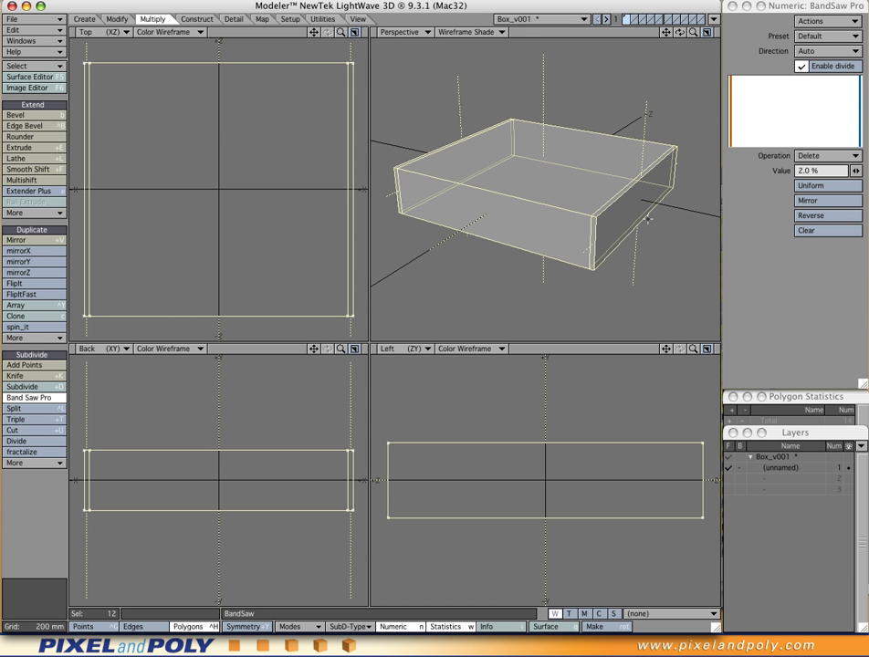
{"action": "key", "text": "space"}
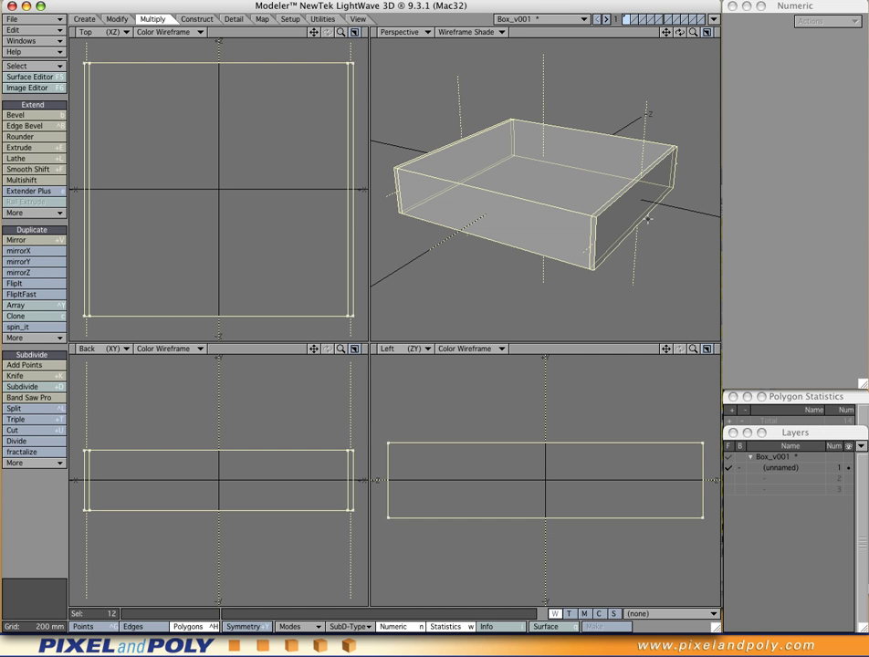
{"action": "key", "text": "slash"}
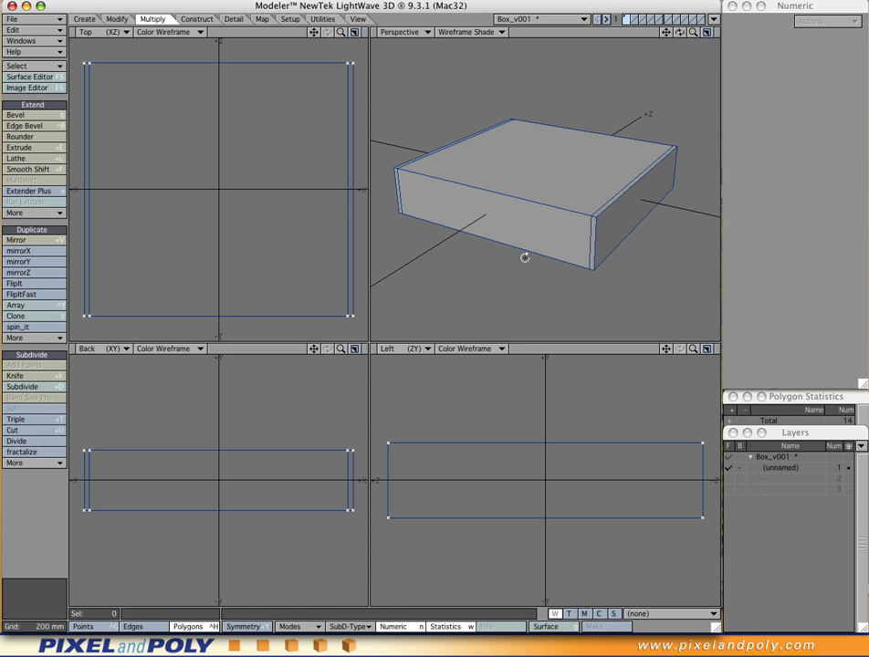
Band saw the box near its front and back from the +X side face and adjoining top strip, using the mirrored 2% cuts.
{"action": "left_click_drag", "start_coordinate": [526, 254], "coordinate": [564, 264], "text": "alt"}
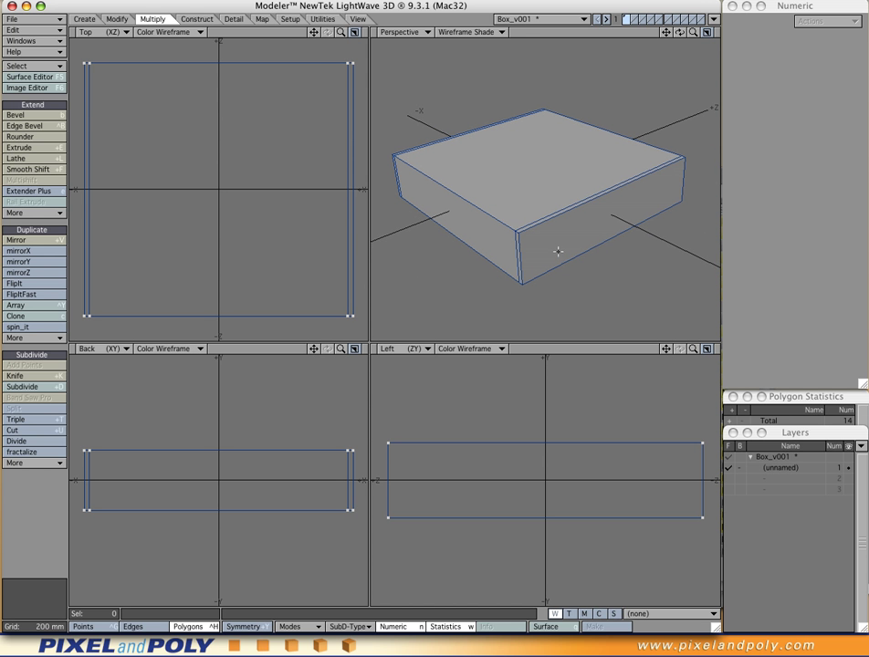
{"action": "left_click", "coordinate": [558, 250]}
{"action": "left_click", "coordinate": [551, 222]}
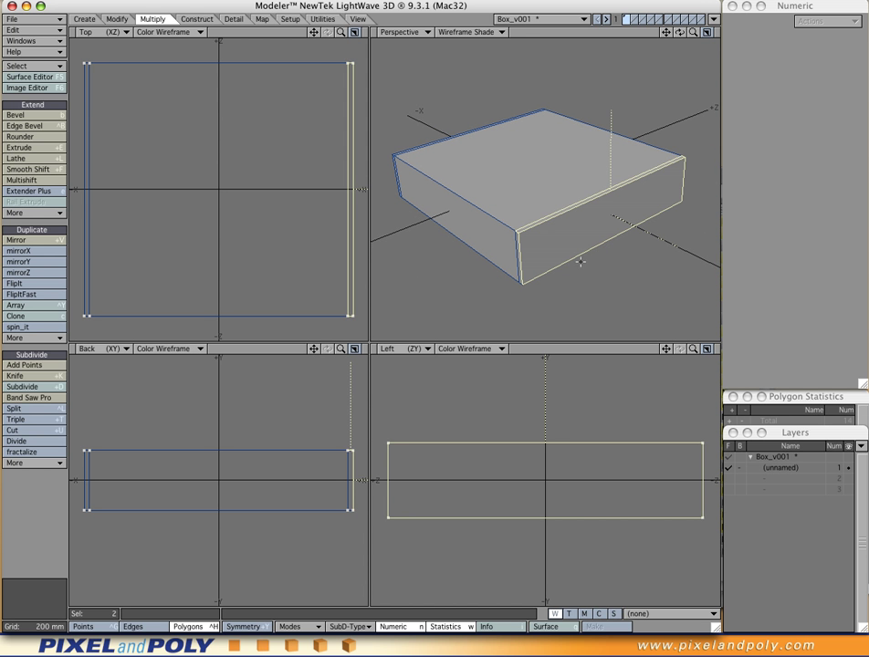
{"action": "left_click", "coordinate": [426, 165], "text": "ctrl+shift"}
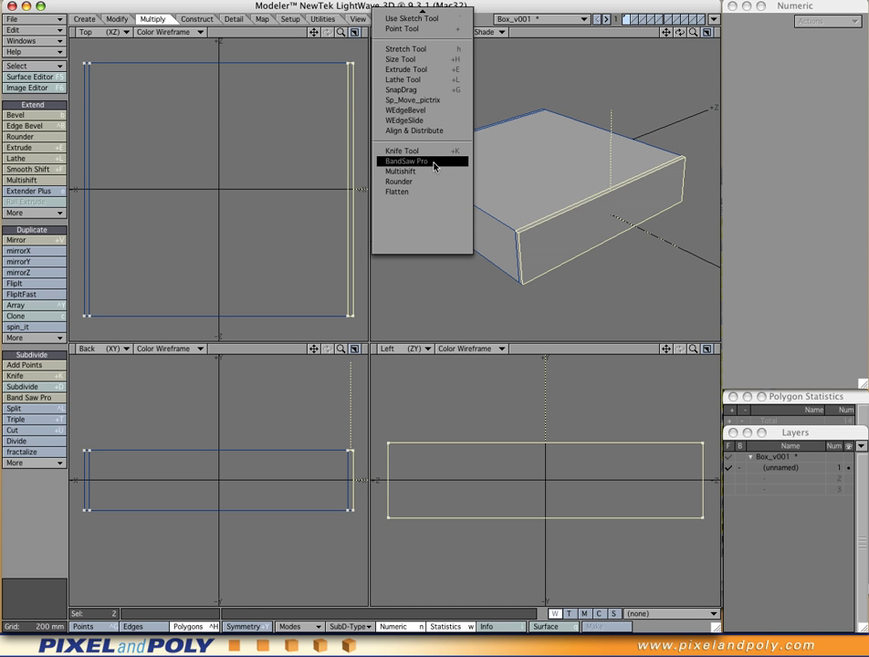
{"action": "left_click", "coordinate": [435, 164]}
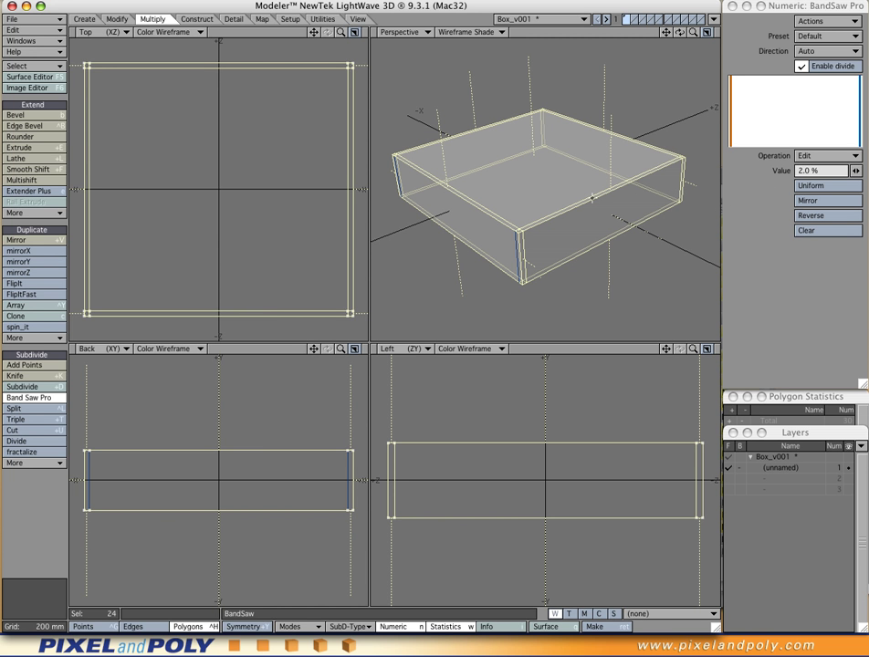
{"action": "key", "text": "space"}
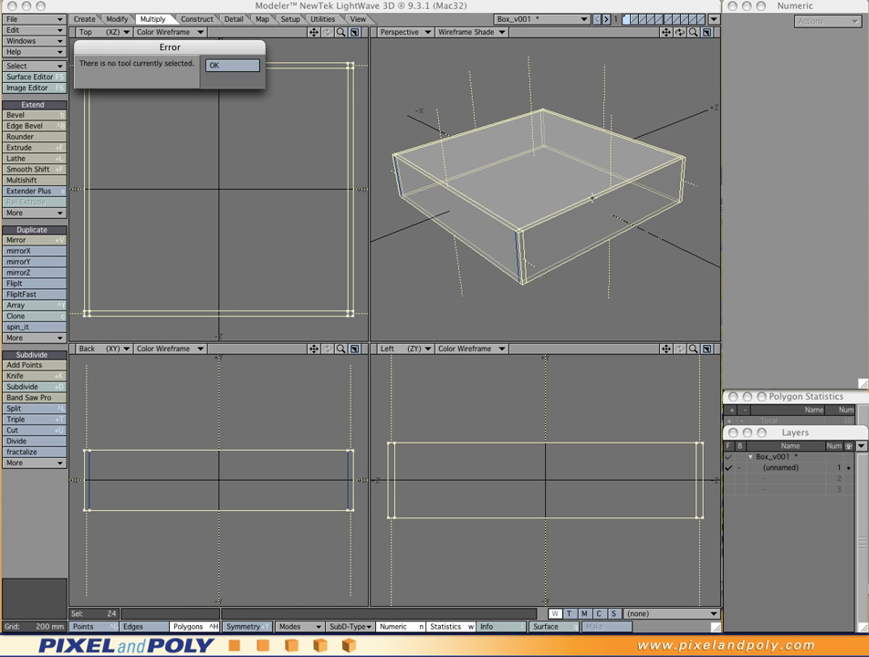
{"action": "key", "text": "slash"}
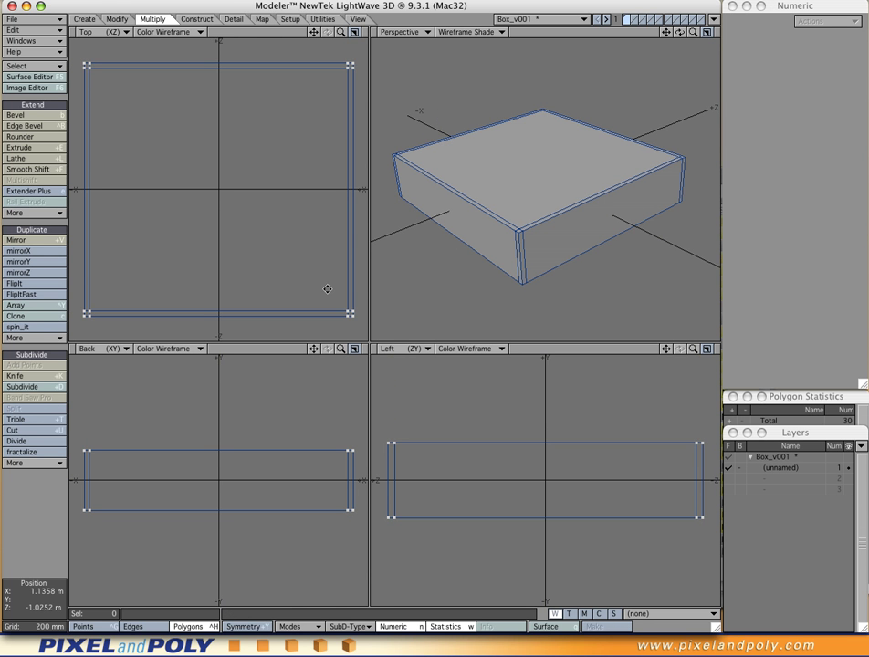
Start BandSaw Pro around the box's sides from the front face and its adjoining narrow corner strip.
{"action": "left_click_drag", "start_coordinate": [325, 286], "coordinate": [307, 231], "text": "alt+shift"}
{"action": "left_click_drag", "start_coordinate": [256, 219], "coordinate": [243, 238], "text": "ctrl+alt"}
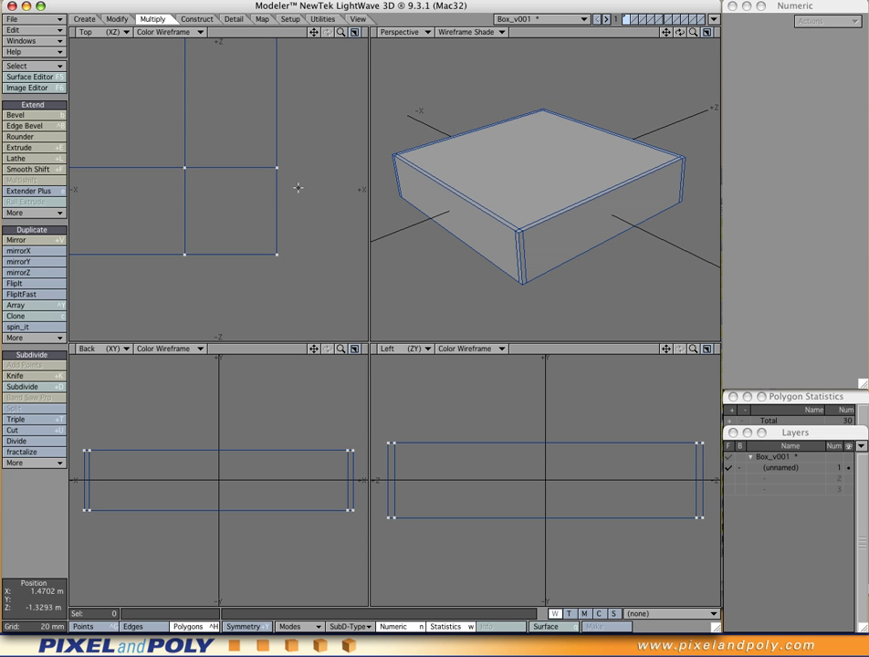
{"action": "left_click_drag", "start_coordinate": [302, 200], "coordinate": [271, 202], "text": "ctrl+alt"}
{"action": "key", "text": "a"}
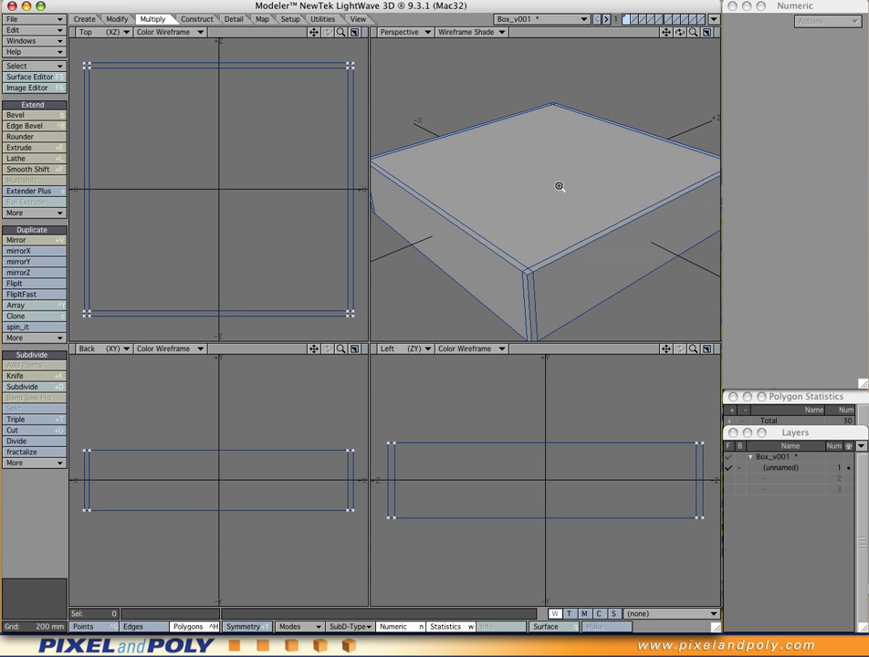
{"action": "mouse_move", "coordinate": [597, 209]}
{"action": "left_mouse_down", "text": "ctrl+alt"}
{"action": "mouse_move", "coordinate": [560, 209]}
{"action": "mouse_move", "coordinate": [557, 198]}
{"action": "mouse_move", "coordinate": [599, 208]}
{"action": "mouse_move", "coordinate": [522, 179]}
{"action": "mouse_move", "coordinate": [595, 188]}
{"action": "mouse_move", "coordinate": [598, 198]}
{"action": "left_mouse_up", "text": "ctrl+alt"}
{"action": "left_click_drag", "start_coordinate": [550, 241], "coordinate": [578, 235], "text": "ctrl+alt"}
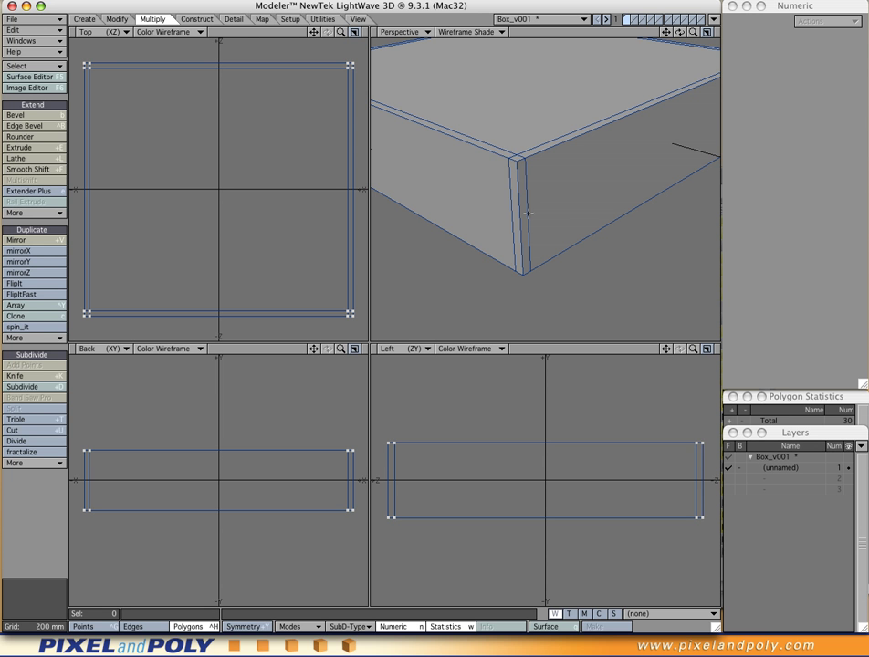
{"action": "left_click", "coordinate": [470, 194]}
{"action": "left_click", "coordinate": [516, 200]}
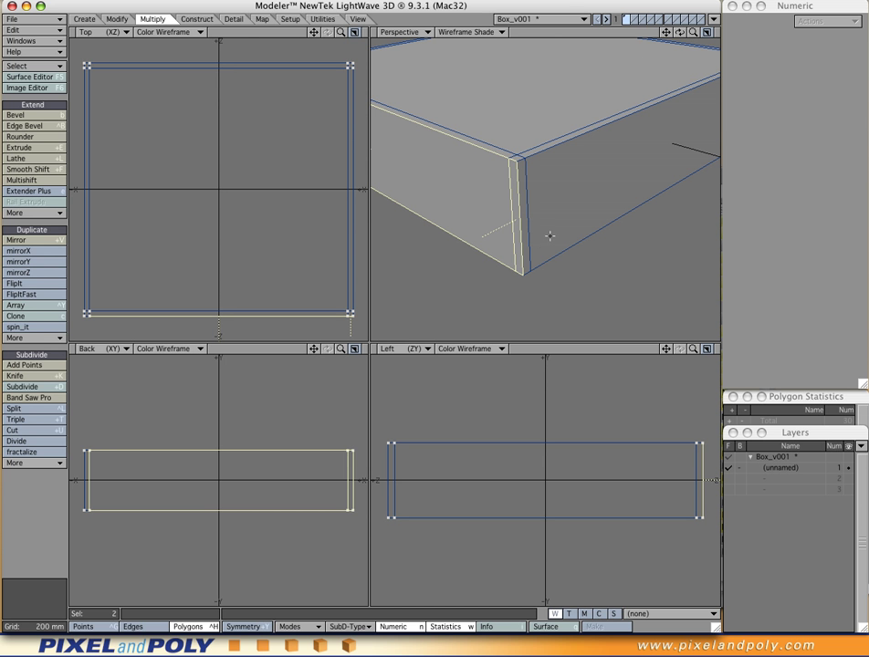
{"action": "left_click", "coordinate": [492, 188], "text": "ctrl+shift"}
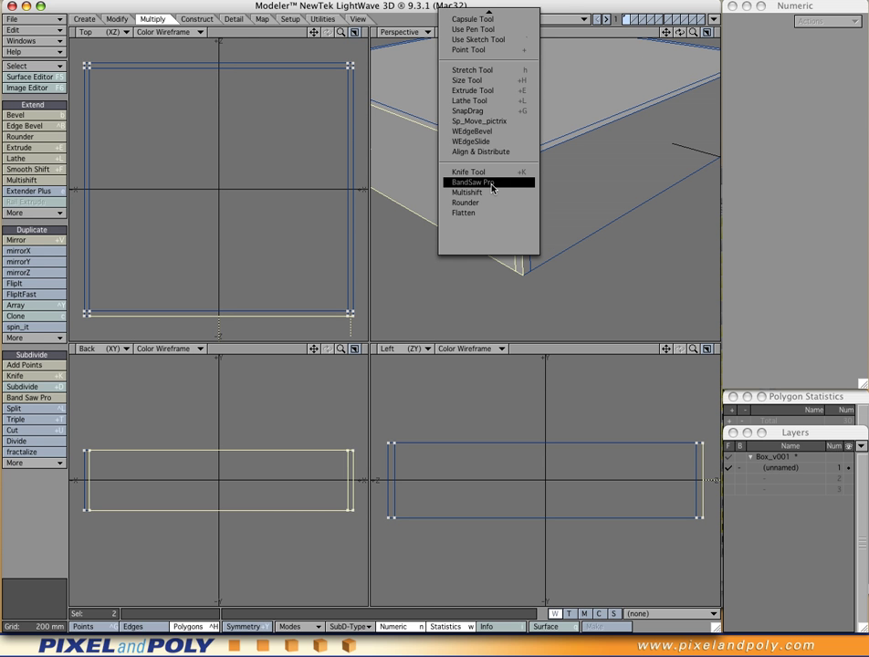
{"action": "left_click", "coordinate": [492, 185]}
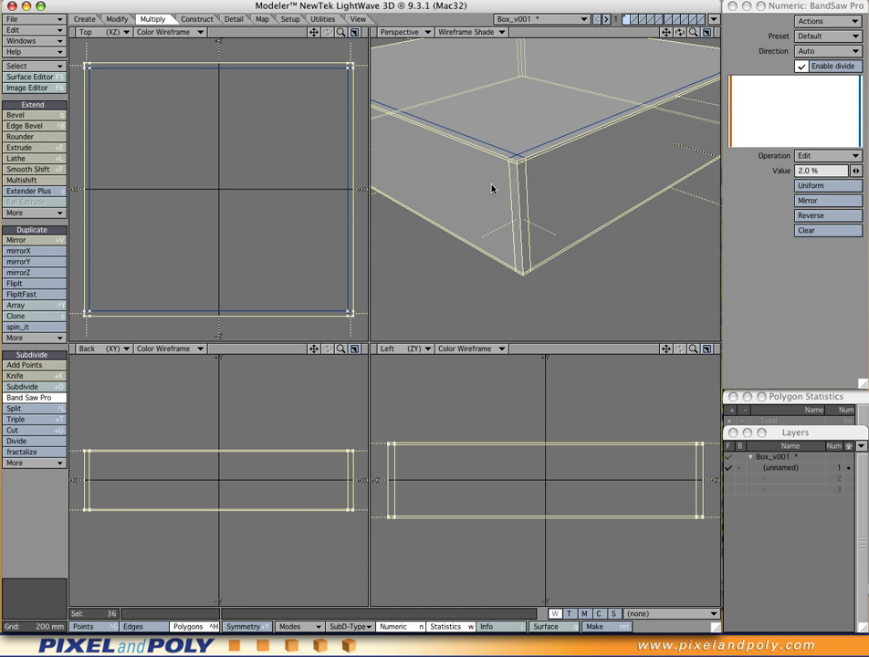
Delete the second BandSaw Pro cut and set the remaining cut near the box's bottom edge to 8.5%.
{"action": "left_click_drag", "start_coordinate": [482, 187], "coordinate": [631, 211], "text": "alt"}
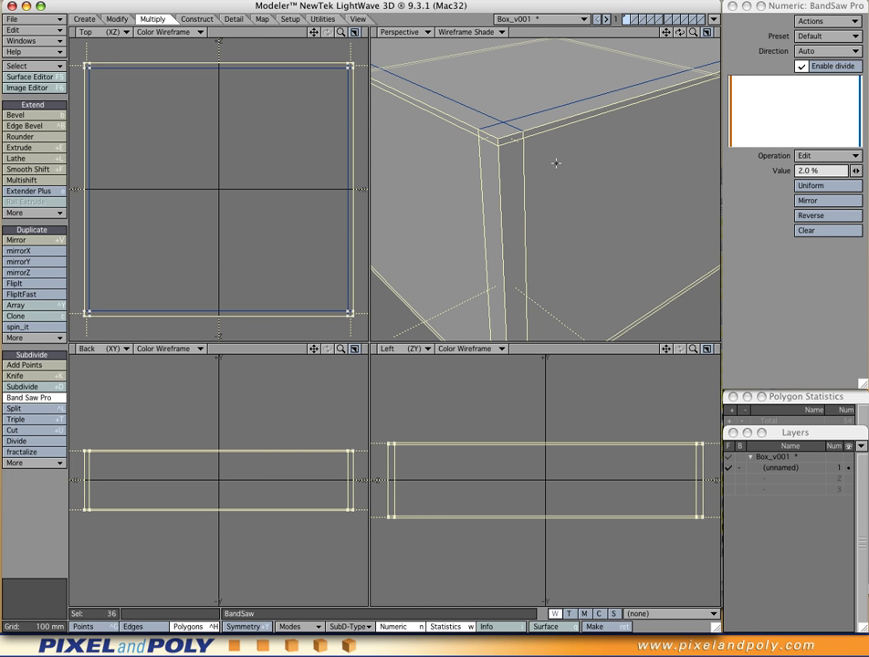
{"action": "left_click_drag", "start_coordinate": [542, 205], "coordinate": [518, 213], "text": "ctrl+alt"}
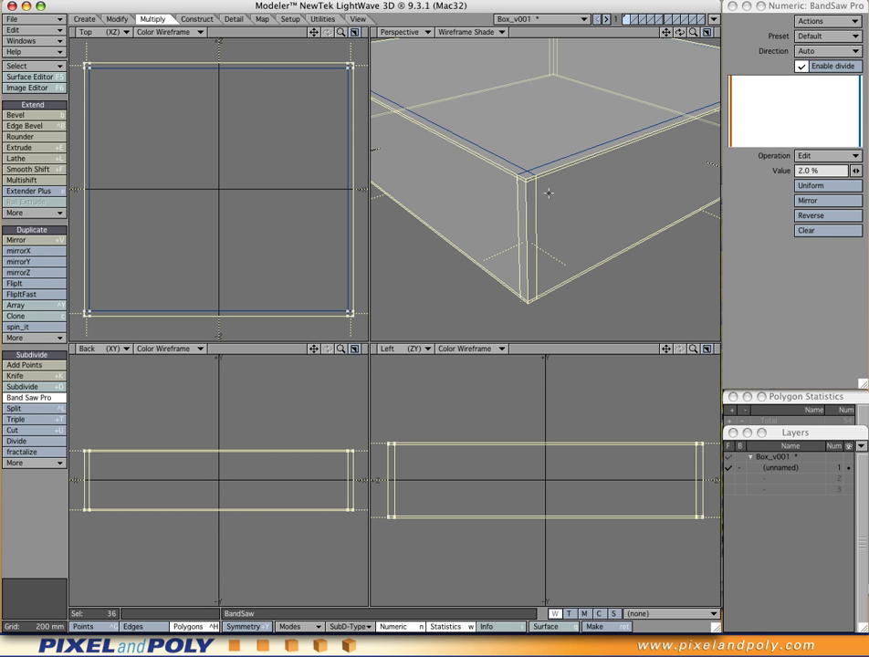
{"action": "left_click", "coordinate": [809, 159]}
{"action": "left_click", "coordinate": [811, 169]}
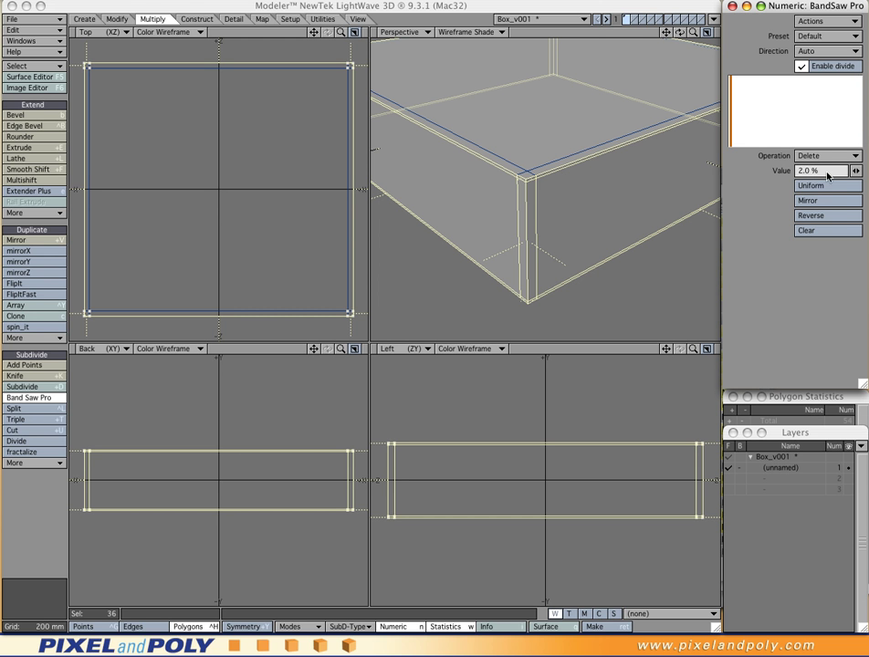
{"action": "left_click_drag", "start_coordinate": [855, 171], "coordinate": [868, 171]}
{"action": "left_click_drag", "start_coordinate": [341, 516], "coordinate": [351, 475], "text": "alt"}
{"action": "left_click_drag", "start_coordinate": [263, 478], "coordinate": [260, 507], "text": "alt"}
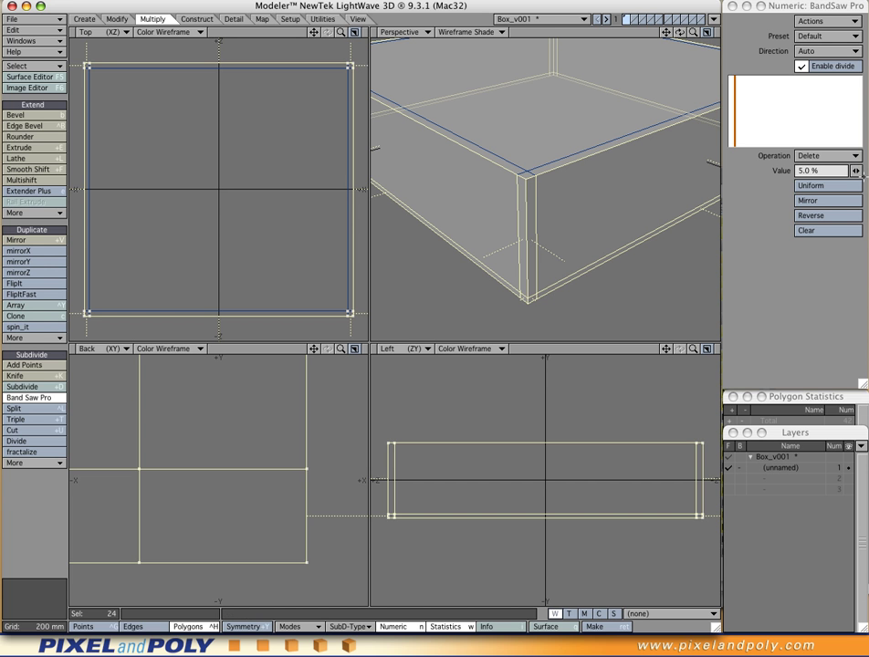
{"action": "mouse_move", "coordinate": [860, 173]}
{"action": "left_mouse_down"}
{"action": "mouse_move", "coordinate": [868, 173]}
{"action": "mouse_move", "coordinate": [859, 173]}
{"action": "left_mouse_up"}
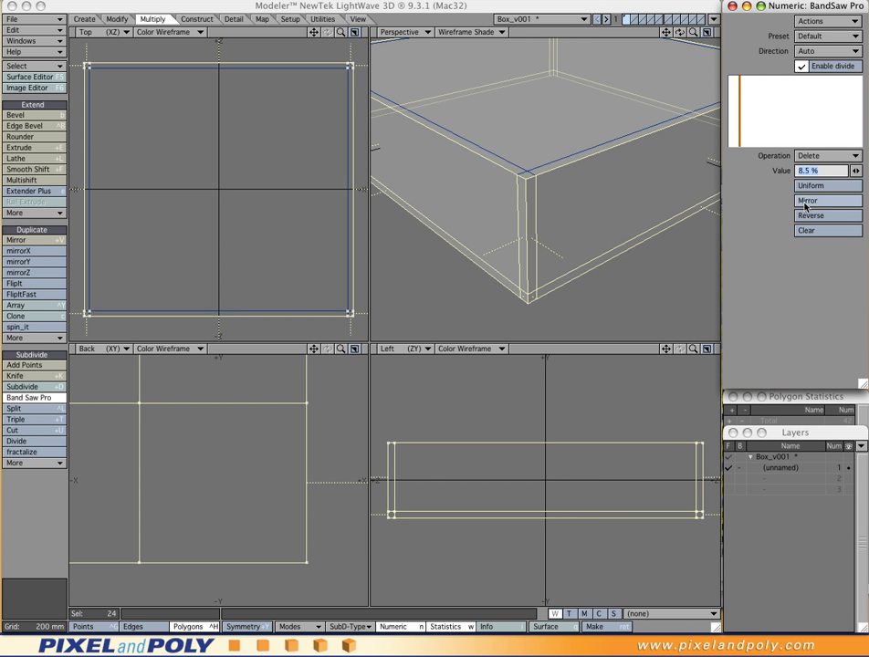
Mirror the 8.5% cut to the box's top edge, finish the band saw operation and clear the selection.
{"action": "left_click", "coordinate": [808, 201]}
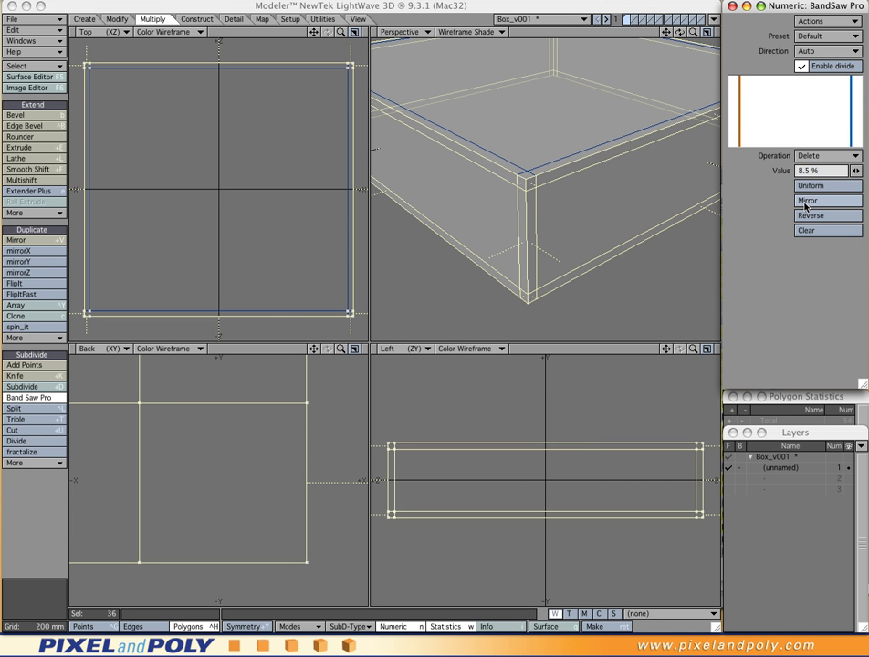
{"action": "left_click_drag", "start_coordinate": [528, 195], "coordinate": [563, 227], "text": "alt"}
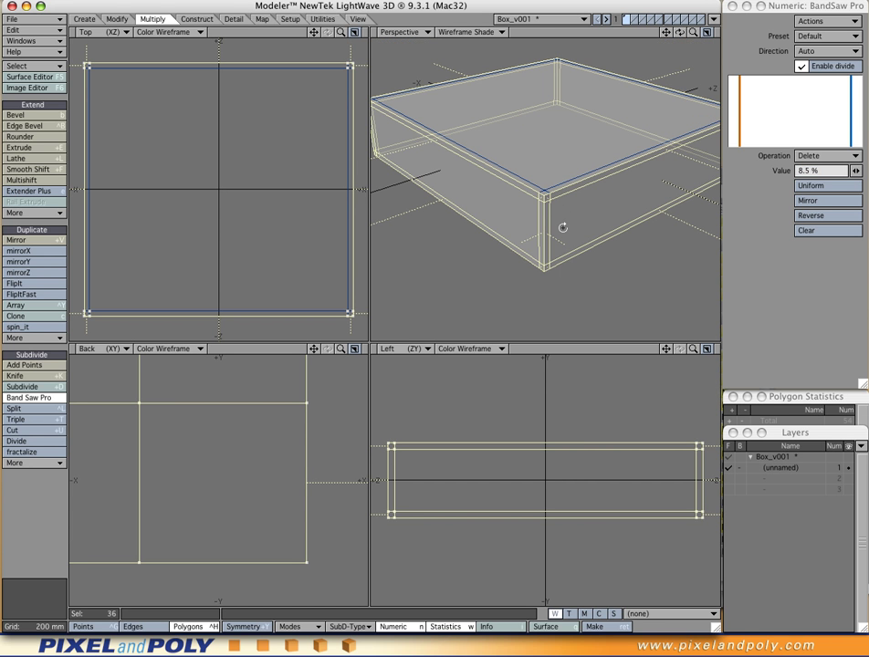
{"action": "key", "text": "space"}
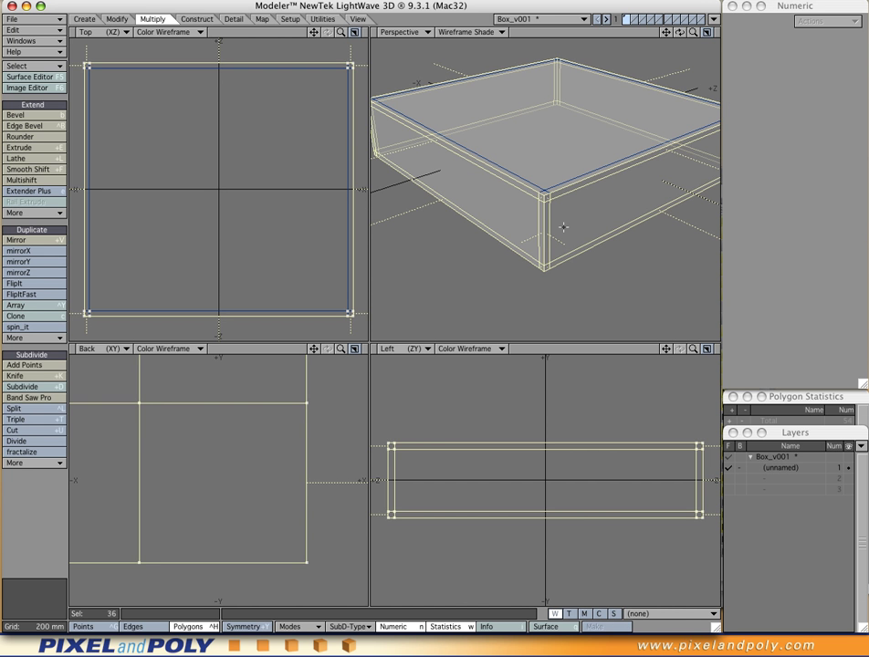
{"action": "key", "text": "slash"}
Preview the box as a subdivision surface, examine its edges and corners in an enlarged perspective view, and return it to plain polygons.
{"action": "left_click_drag", "start_coordinate": [563, 227], "coordinate": [486, 202], "text": "alt"}
{"action": "left_click_drag", "start_coordinate": [487, 202], "coordinate": [562, 121], "text": "alt+shift"}
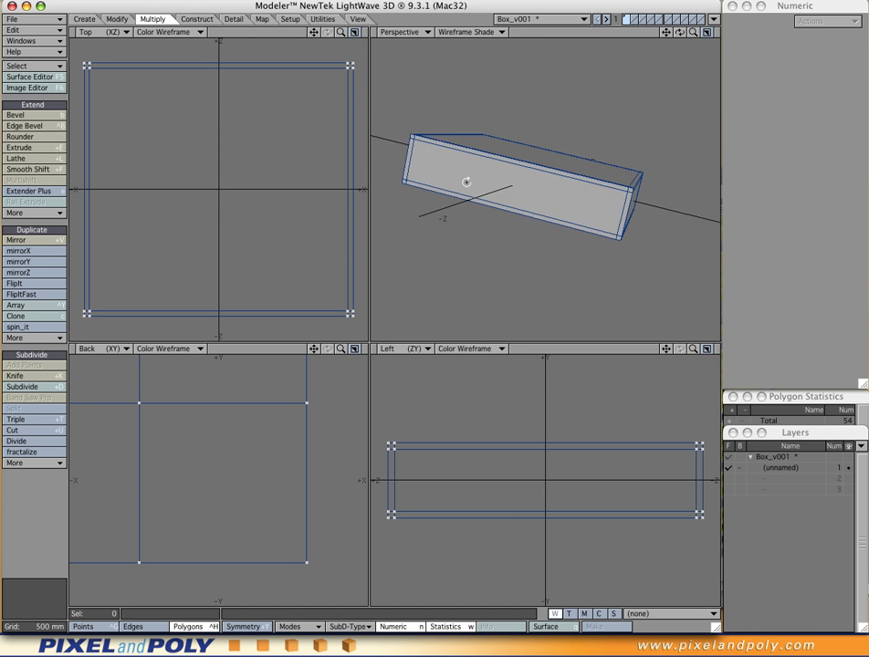
{"action": "left_click_drag", "start_coordinate": [473, 196], "coordinate": [545, 217], "text": "alt"}
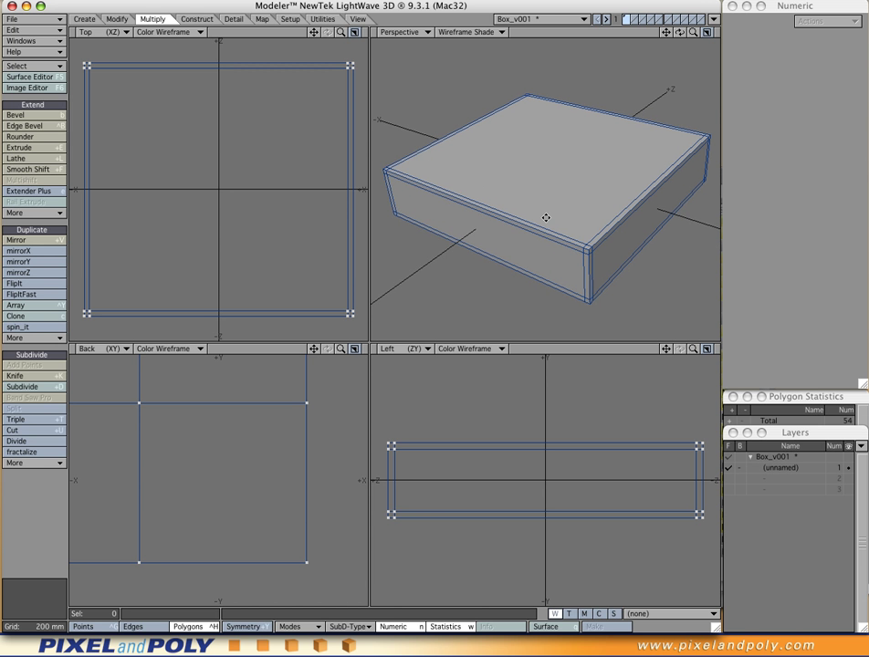
{"action": "key", "text": "Tab"}
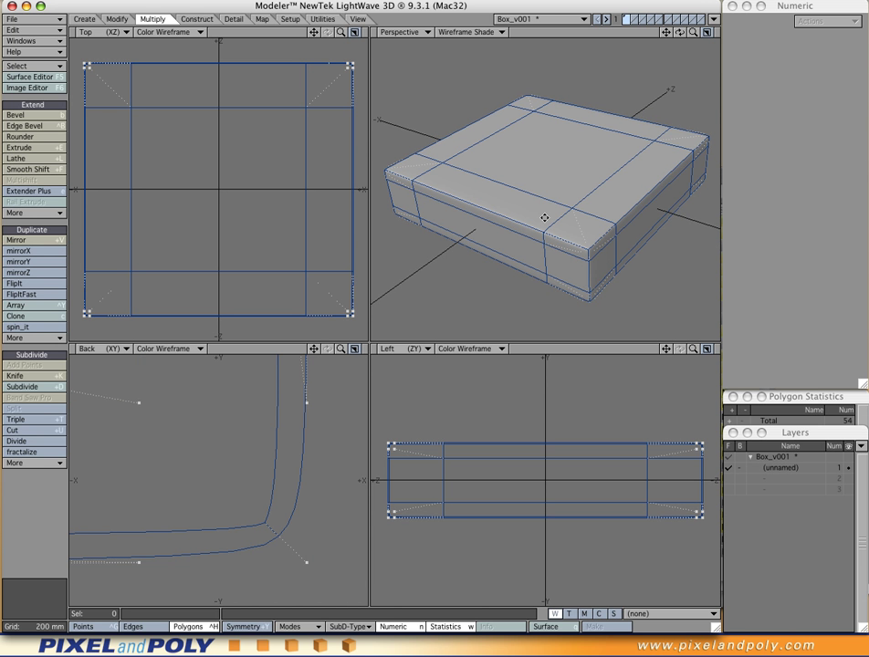
{"action": "left_click_drag", "start_coordinate": [539, 242], "coordinate": [584, 240], "text": "alt"}
{"action": "key", "text": "0"}
{"action": "left_click_drag", "start_coordinate": [426, 295], "coordinate": [516, 295], "text": "ctrl+alt"}
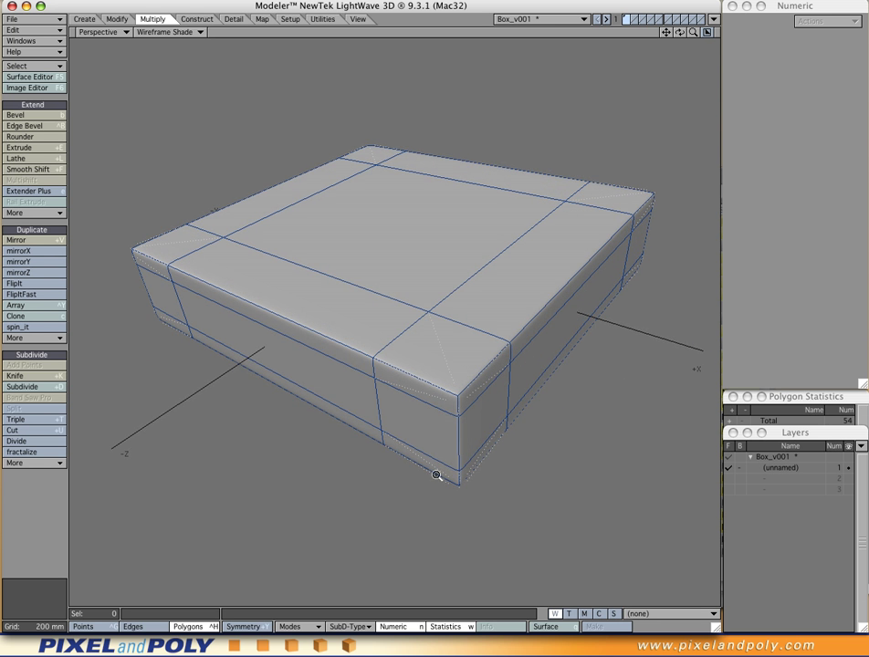
{"action": "left_click_drag", "start_coordinate": [445, 414], "coordinate": [429, 402], "text": "ctrl+alt"}
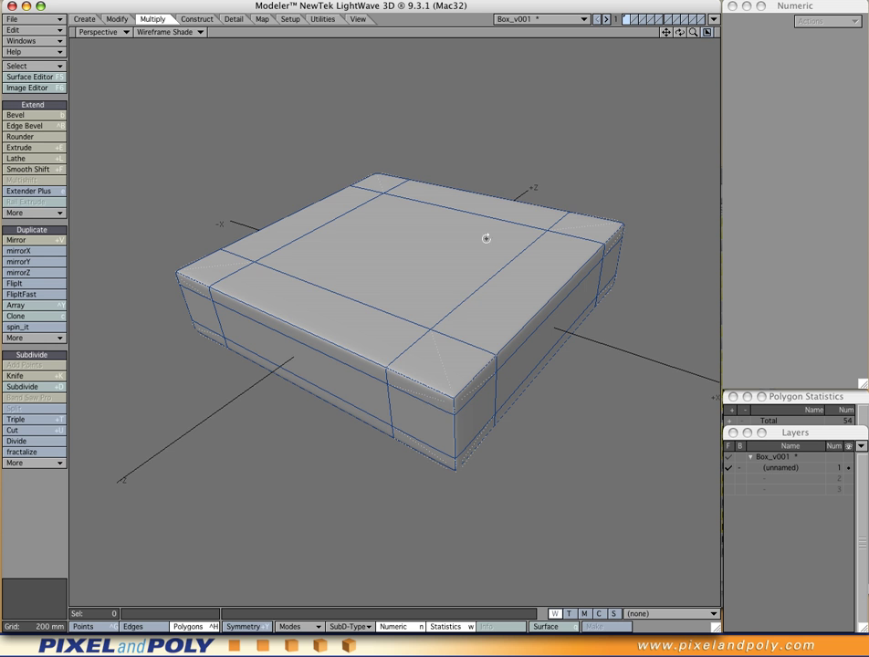
{"action": "mouse_move", "coordinate": [487, 276]}
{"action": "left_mouse_down", "text": "alt"}
{"action": "mouse_move", "coordinate": [497, 254]}
{"action": "mouse_move", "coordinate": [481, 288]}
{"action": "mouse_move", "coordinate": [493, 291]}
{"action": "mouse_move", "coordinate": [482, 297]}
{"action": "left_mouse_up", "text": "alt"}
{"action": "left_click_drag", "start_coordinate": [433, 271], "coordinate": [445, 311], "text": "alt"}
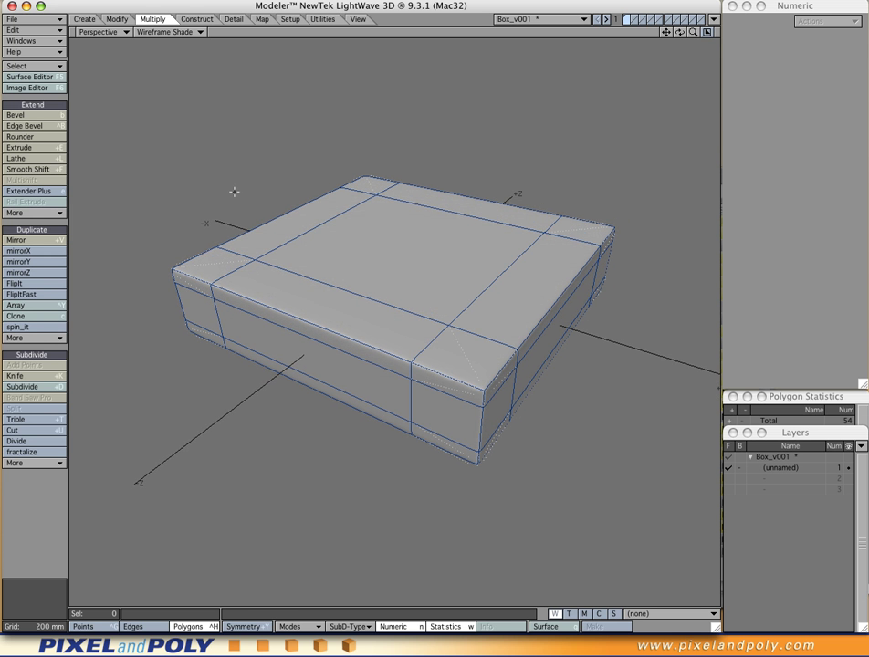
{"action": "key", "text": "Tab"}
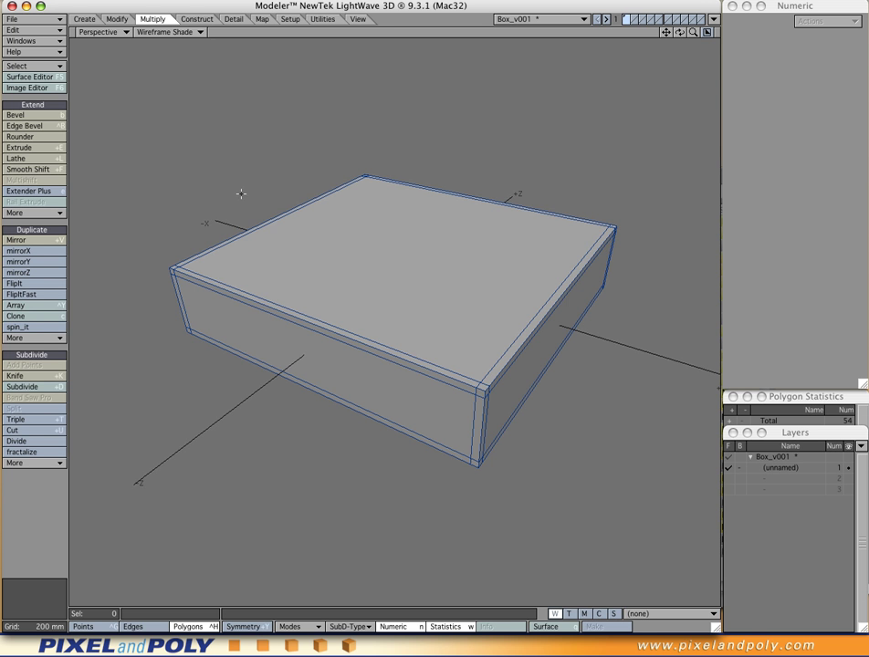
{"action": "key", "text": "0"}
{"action": "left_click_drag", "start_coordinate": [594, 230], "coordinate": [508, 207], "text": "ctrl+alt"}
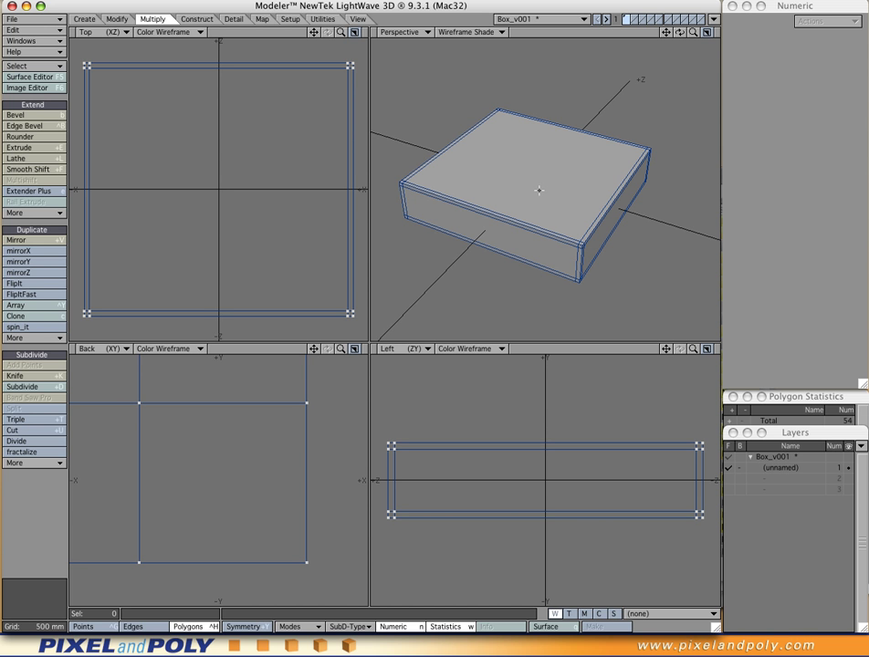
{"action": "left_click_drag", "start_coordinate": [539, 190], "coordinate": [578, 236], "text": "alt"}
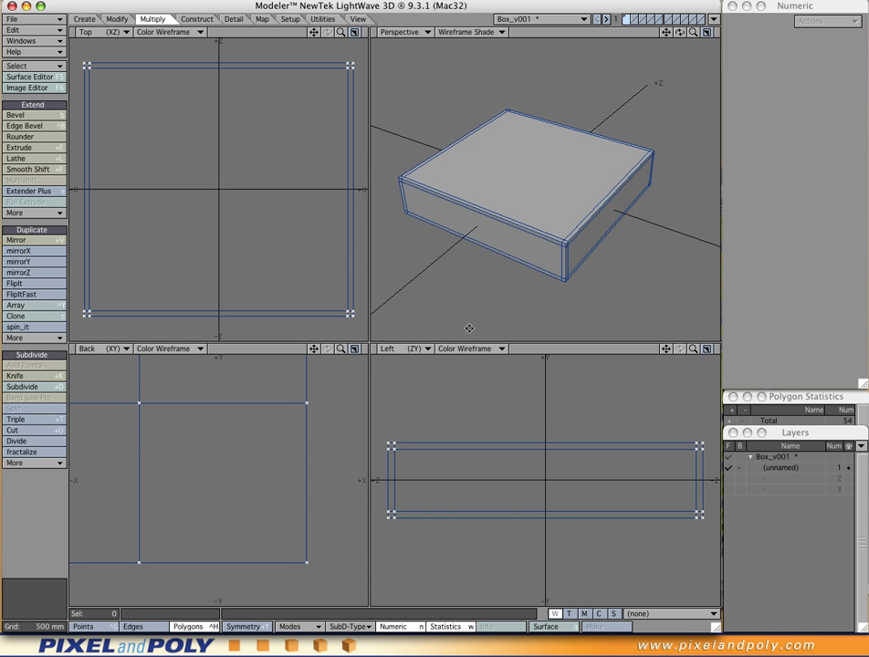